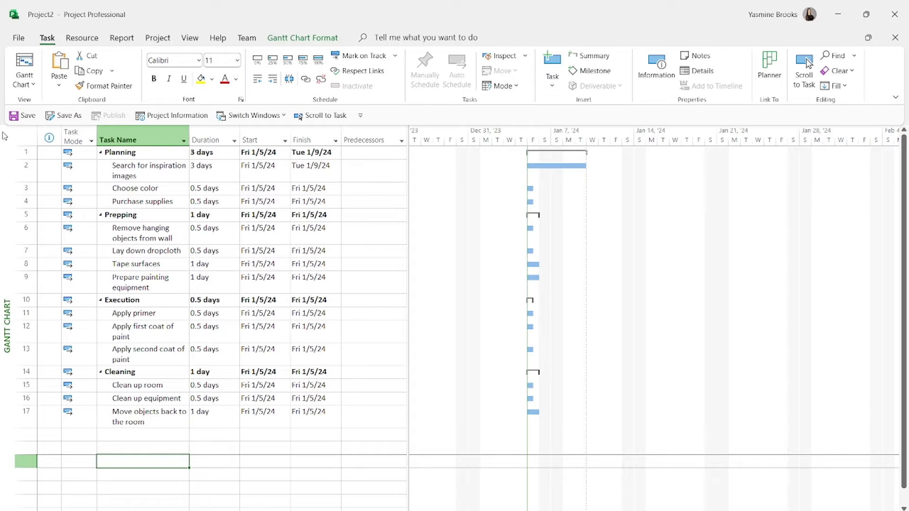
Widen the Task Name column and expand the task table so the Predecessors and Resource Names columns show.
click(194, 137)
drag(194, 135, 228, 135)
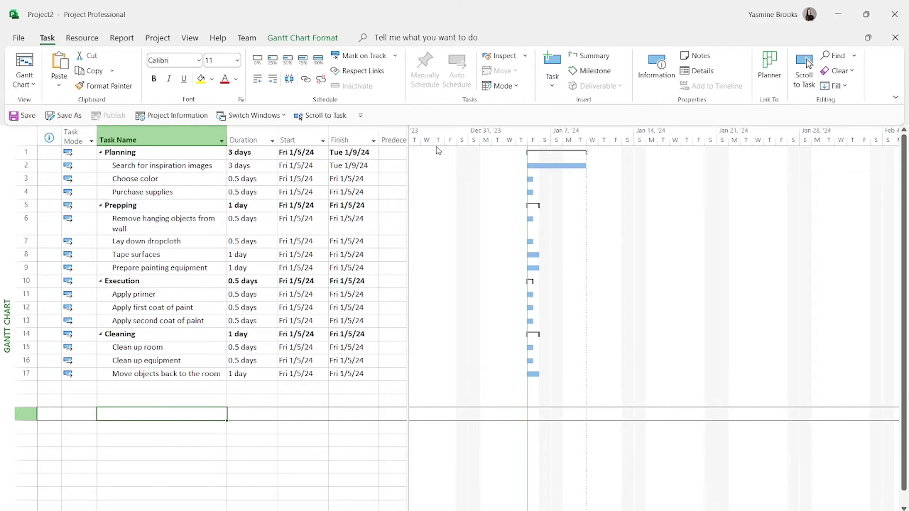
drag(407, 137, 543, 139)
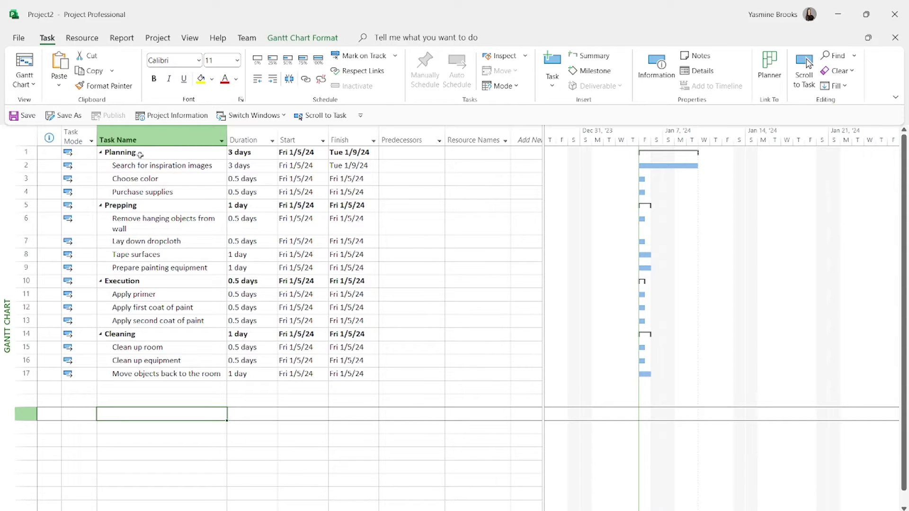
Link all tasks in rows 1 through 17 in sequence, including the summary tasks.
click(27, 136)
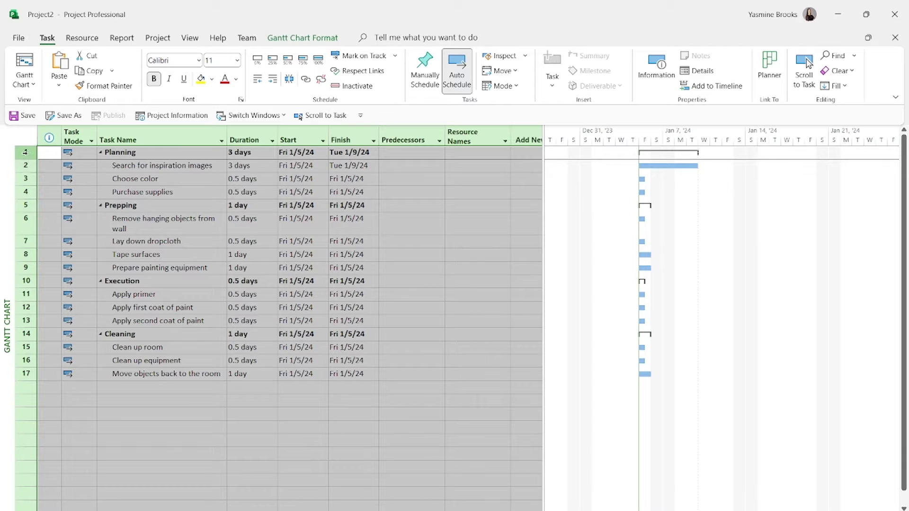
click(28, 152)
key(ctrl+shift+Down)
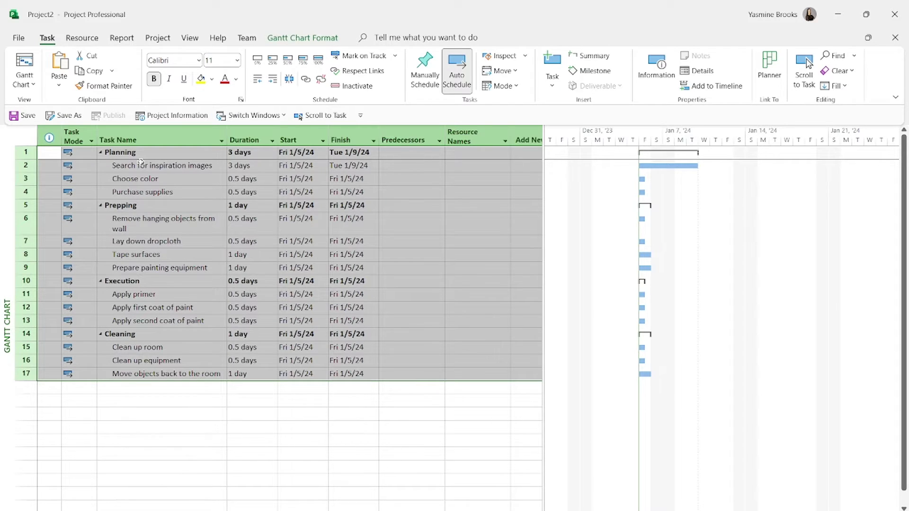
click(306, 79)
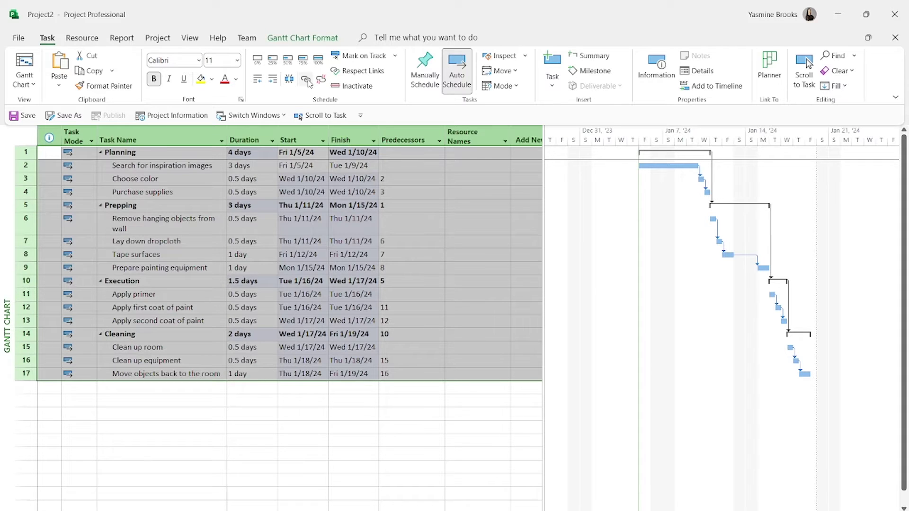
click(312, 414)
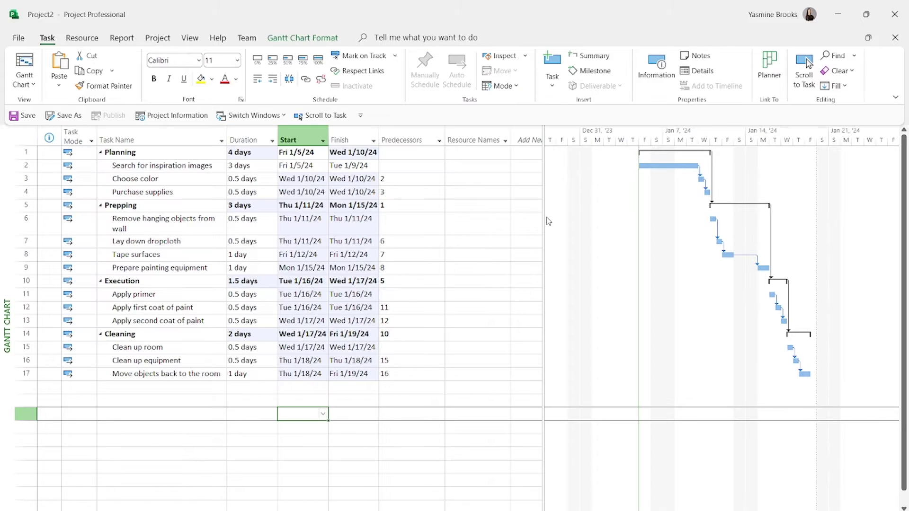
Add a Successors column to the task table and place it directly after the Predecessors column.
drag(544, 217, 620, 217)
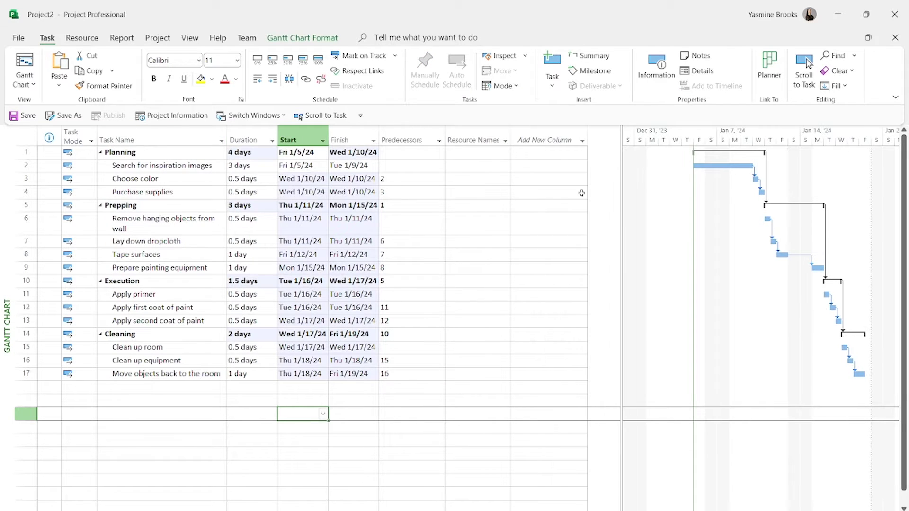
click(547, 139)
text(Successors)
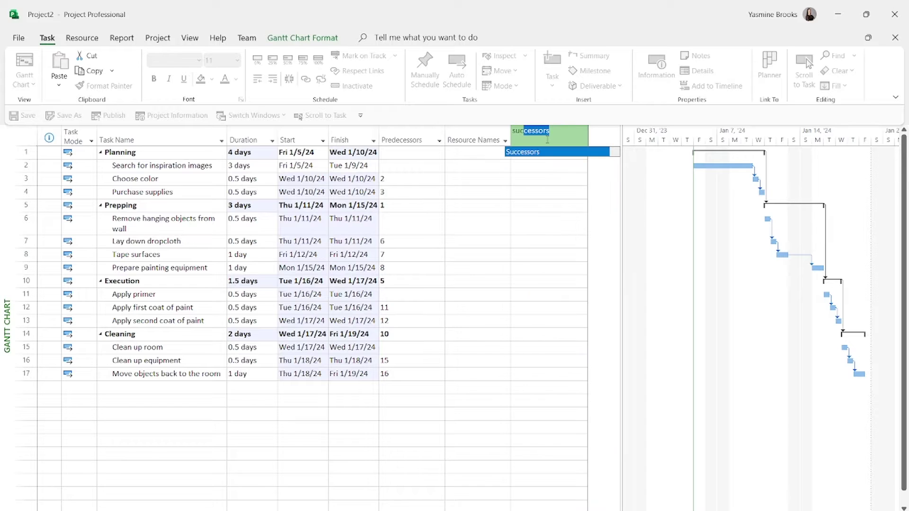
key(Return)
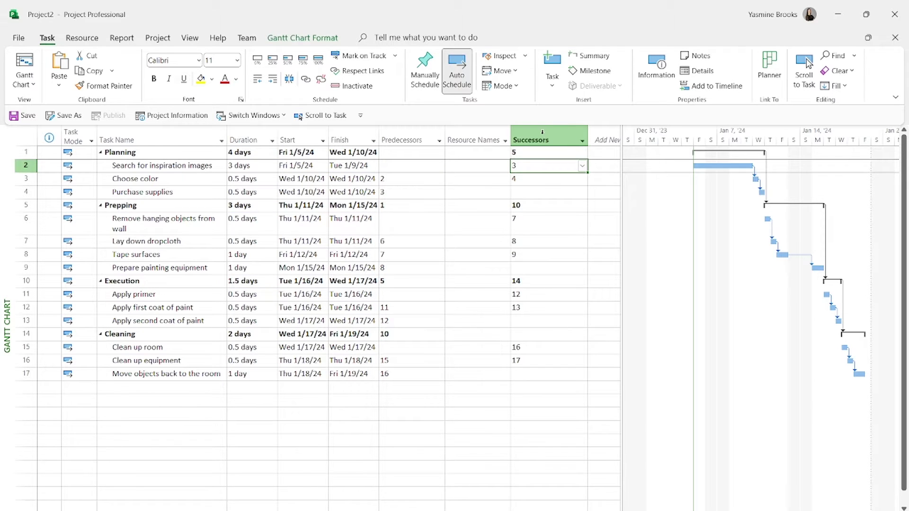
click(542, 132)
drag(512, 138, 445, 138)
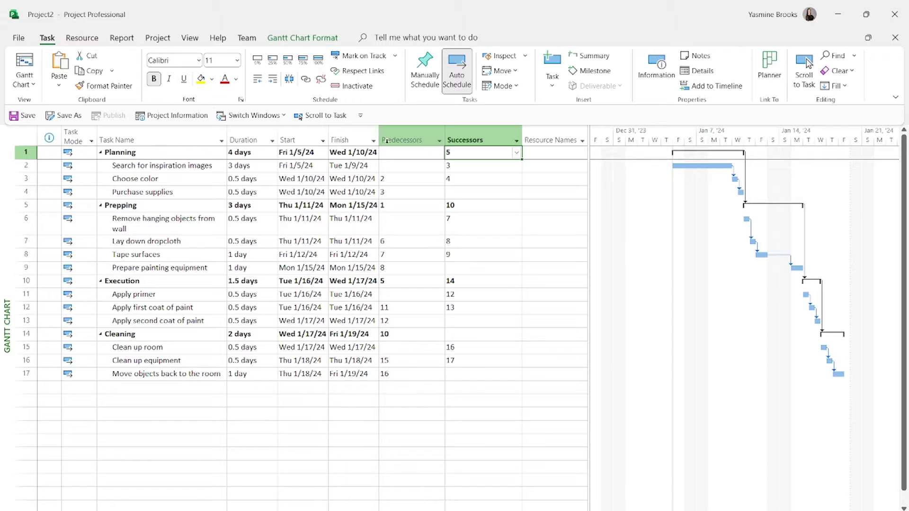
click(408, 469)
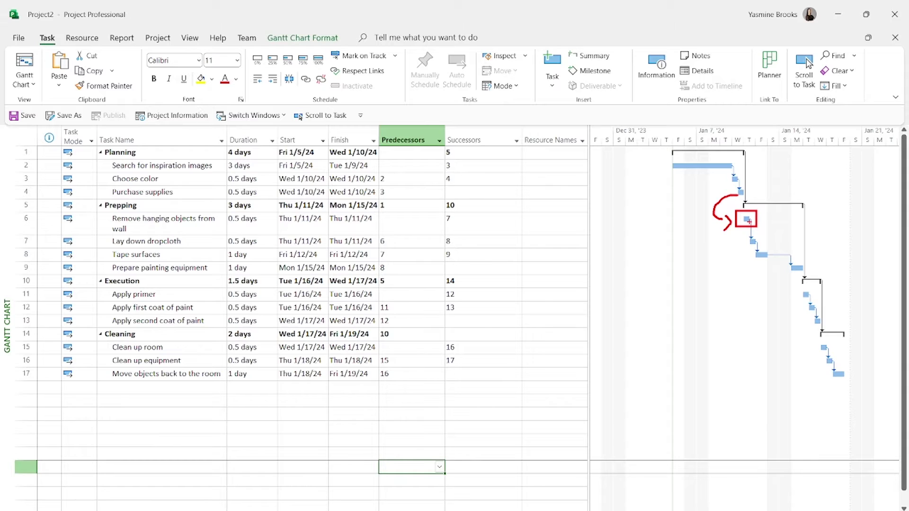
key(Escape)
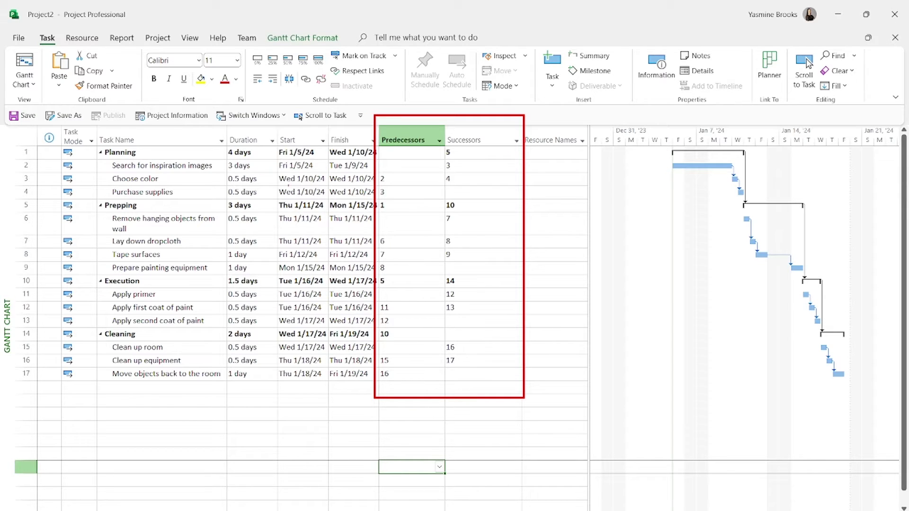
mouse_move(402, 217)
mouse_down()
mouse_move(379, 224)
mouse_move(414, 223)
mouse_move(415, 232)
mouse_up()
mouse_move(402, 289)
mouse_down()
mouse_move(383, 292)
mouse_move(407, 299)
mouse_move(403, 289)
mouse_up()
mouse_move(398, 340)
mouse_down()
mouse_move(381, 342)
mouse_move(393, 353)
mouse_move(399, 342)
mouse_up()
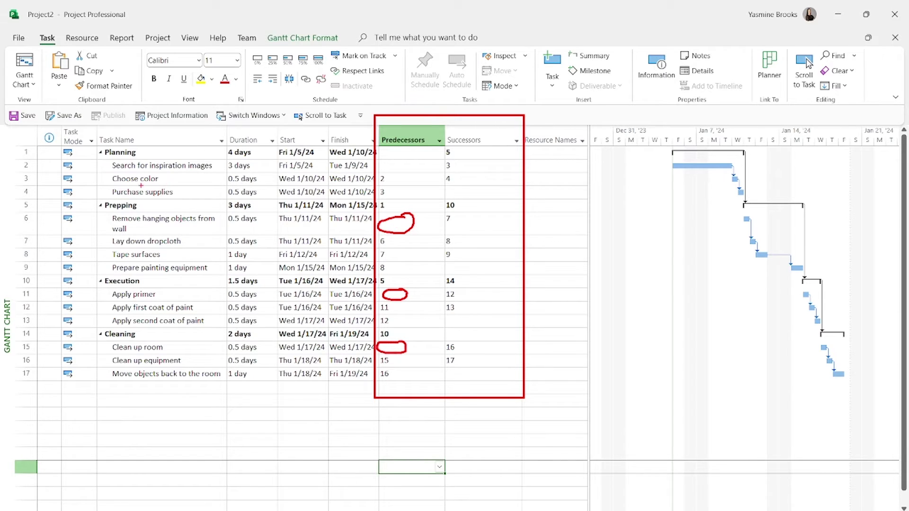
mouse_move(99, 157)
mouse_down()
mouse_move(165, 178)
mouse_move(227, 176)
mouse_up()
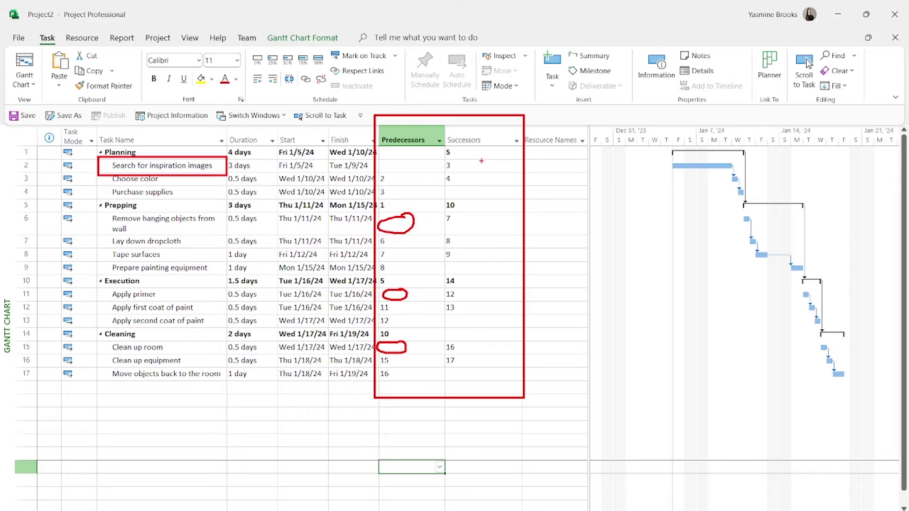
mouse_move(446, 367)
mouse_down()
mouse_move(451, 378)
mouse_move(499, 380)
mouse_up()
mouse_move(107, 366)
mouse_down()
mouse_move(153, 390)
mouse_move(282, 386)
mouse_up()
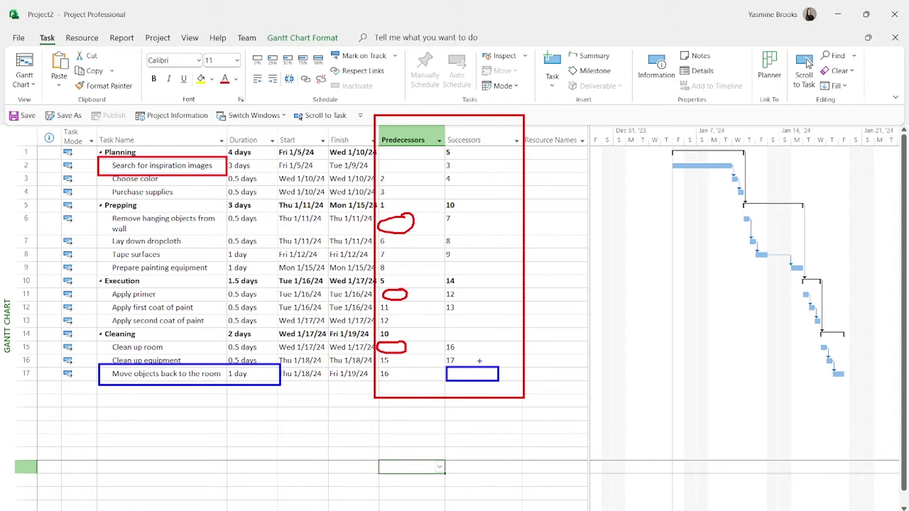
mouse_move(466, 314)
mouse_down()
mouse_move(443, 327)
mouse_move(463, 320)
mouse_up()
mouse_move(462, 187)
mouse_down()
mouse_move(448, 189)
mouse_move(462, 195)
mouse_up()
key(Escape)
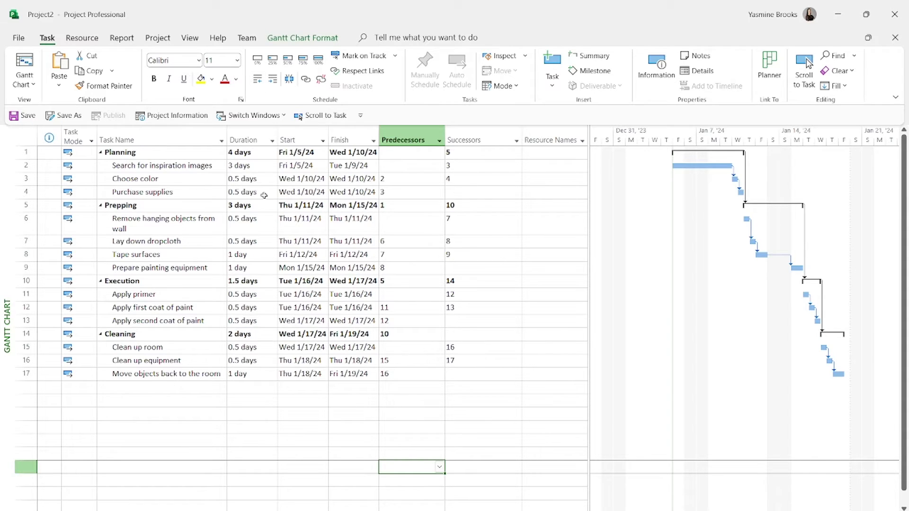
drag(95, 144, 169, 161)
drag(97, 199, 148, 211)
drag(94, 274, 154, 286)
drag(94, 326, 155, 340)
mouse_move(395, 328)
mouse_down()
mouse_move(379, 345)
mouse_move(392, 326)
mouse_up()
mouse_move(390, 277)
mouse_down()
mouse_move(373, 287)
mouse_move(389, 277)
mouse_up()
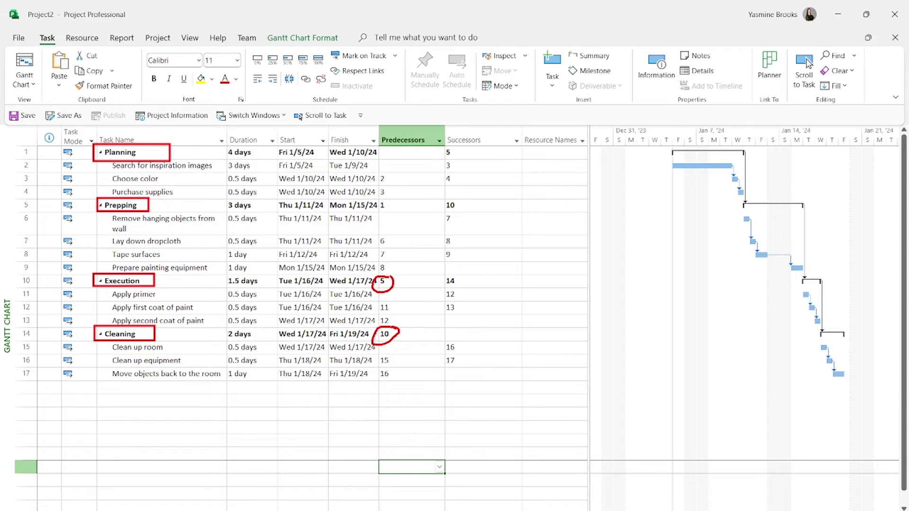
mouse_move(387, 198)
mouse_down()
mouse_move(379, 202)
mouse_move(391, 213)
mouse_move(386, 195)
mouse_up()
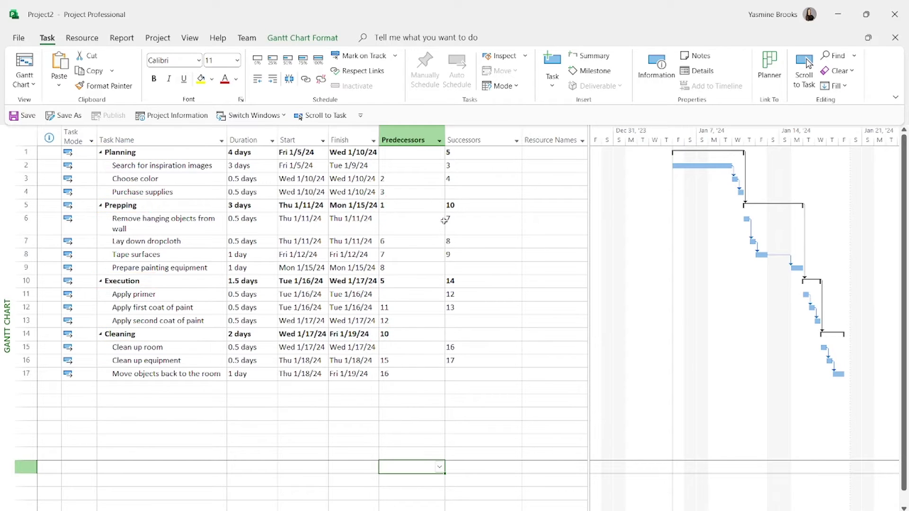
Unlink all tasks in the project, removing every predecessor and successor.
click(29, 139)
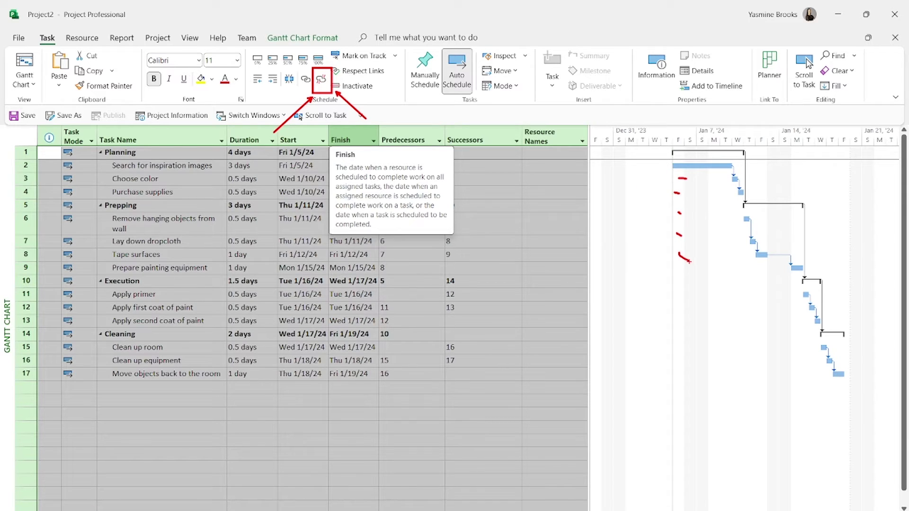
click(321, 79)
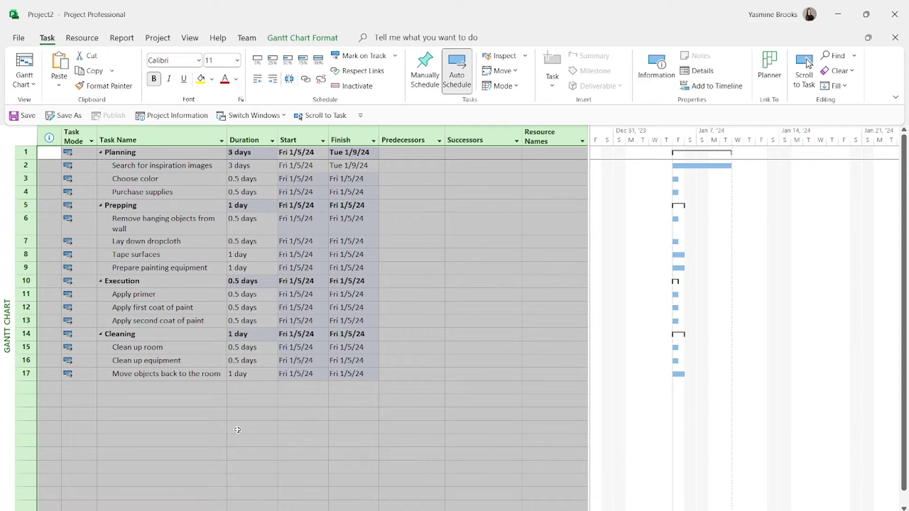
click(237, 429)
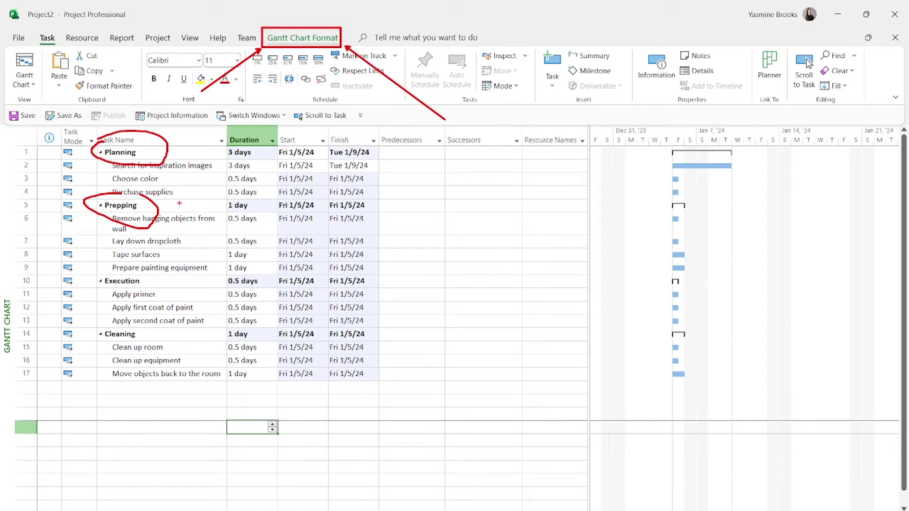
Hide the summary tasks so the table lists only the subtasks.
click(303, 38)
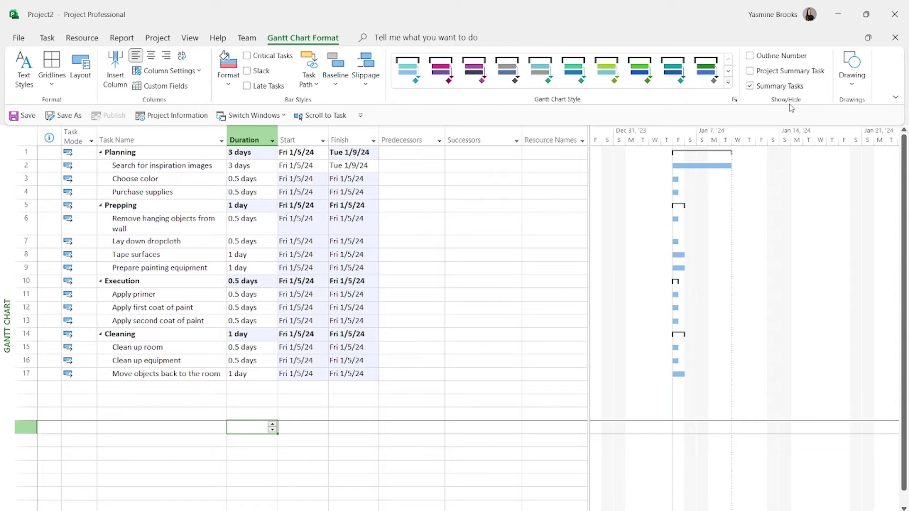
drag(740, 43, 838, 112)
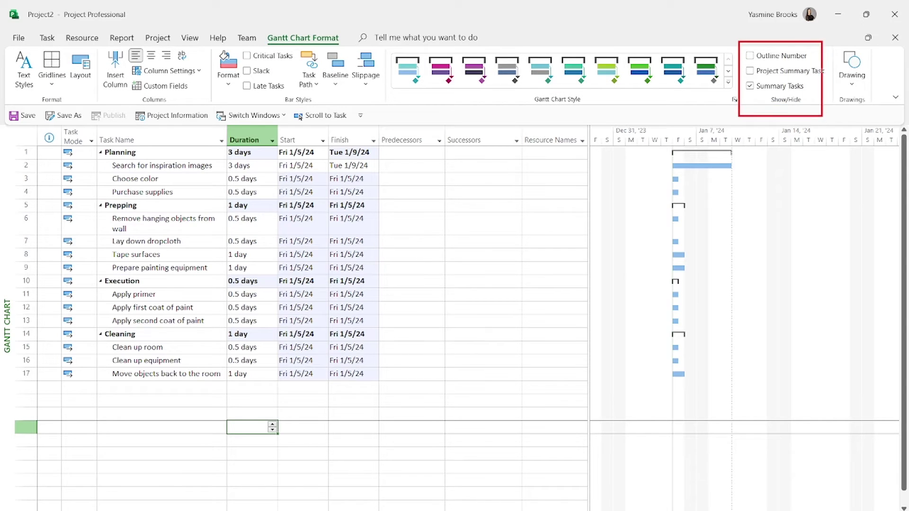
drag(258, 28, 349, 49)
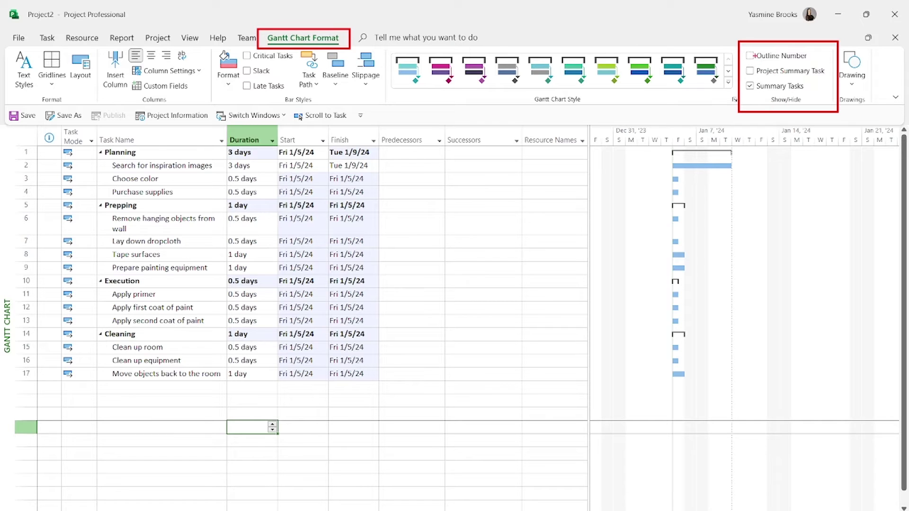
mouse_move(752, 80)
mouse_down()
mouse_move(741, 83)
mouse_move(752, 91)
mouse_move(753, 81)
mouse_up()
key(Escape)
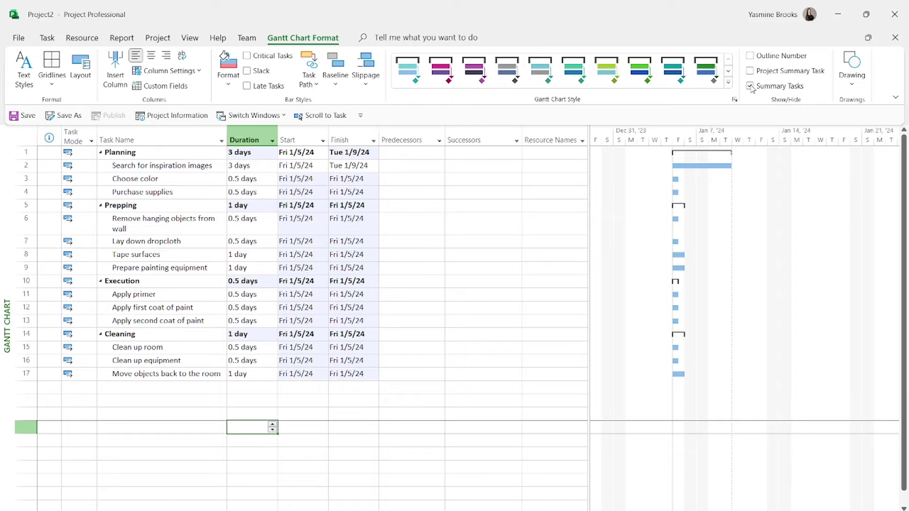
click(750, 86)
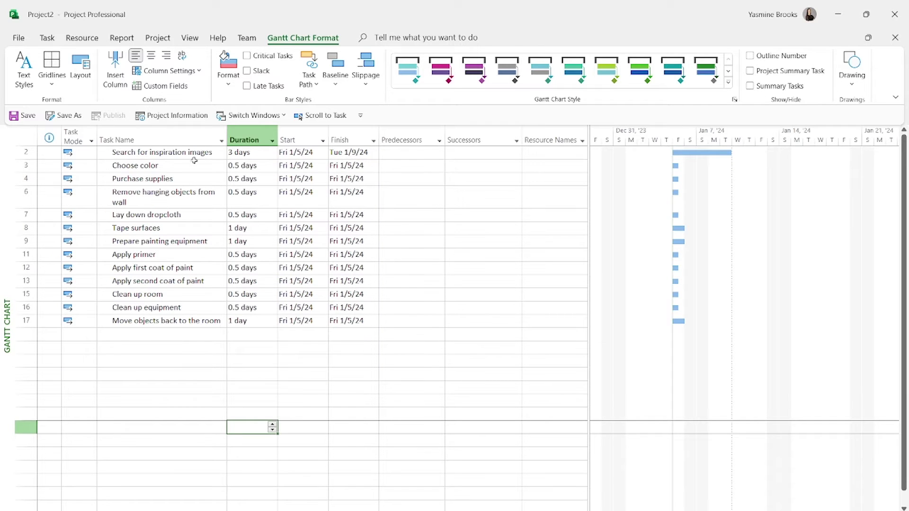
Link all listed subtasks in sequence, from Search for inspiration images to Move objects back to the room.
click(47, 38)
drag(34, 29, 66, 48)
mouse_move(295, 70)
mouse_down()
mouse_move(315, 88)
mouse_move(321, 124)
mouse_up()
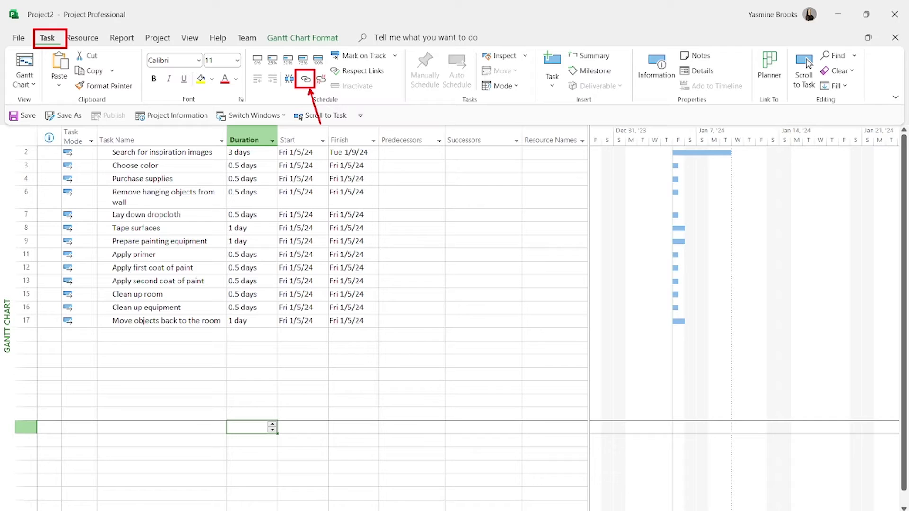
key(Escape)
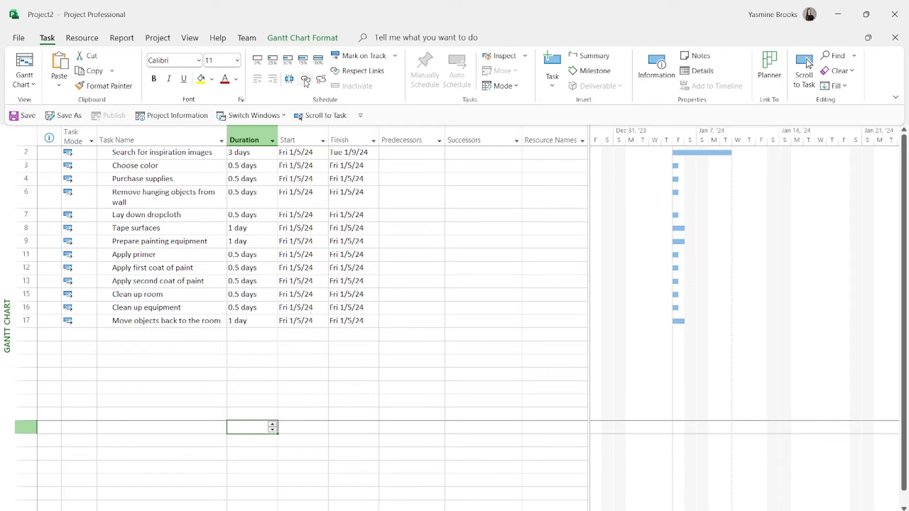
click(306, 83)
click(28, 138)
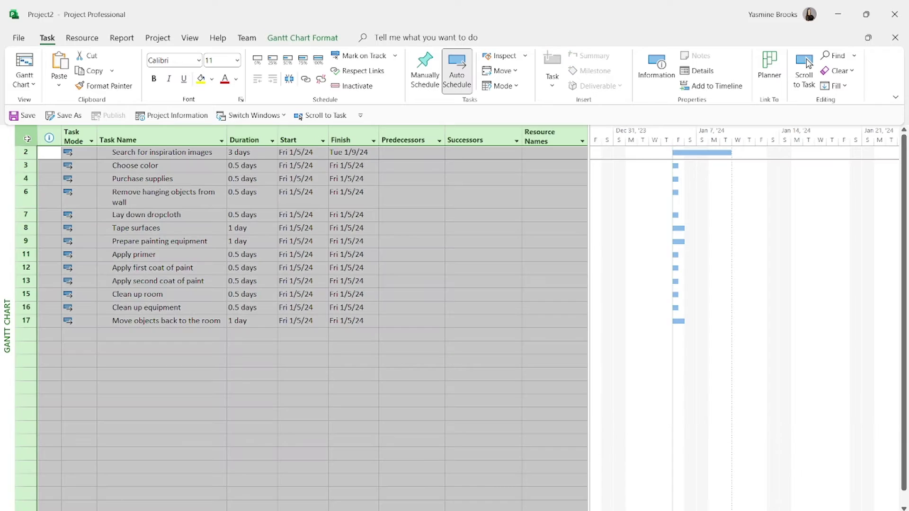
click(306, 81)
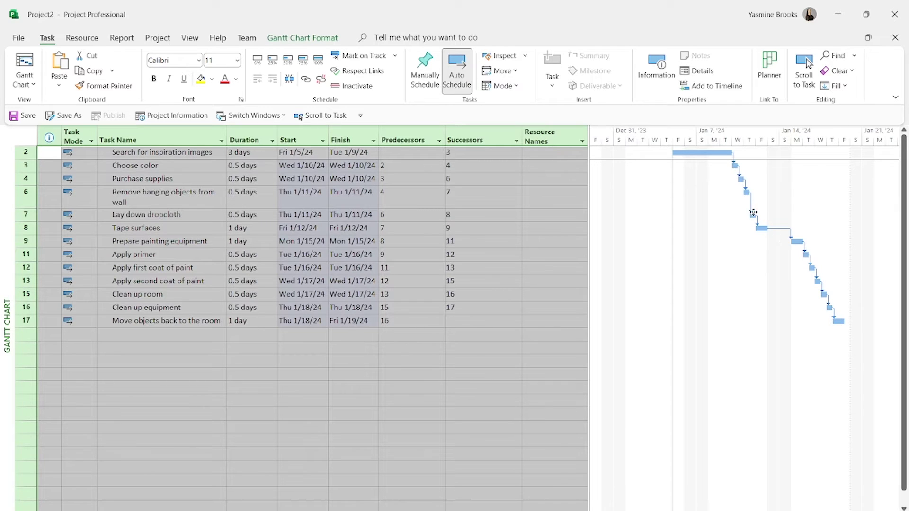
Show the summary tasks in the Gantt chart again and clear the table selection.
click(303, 40)
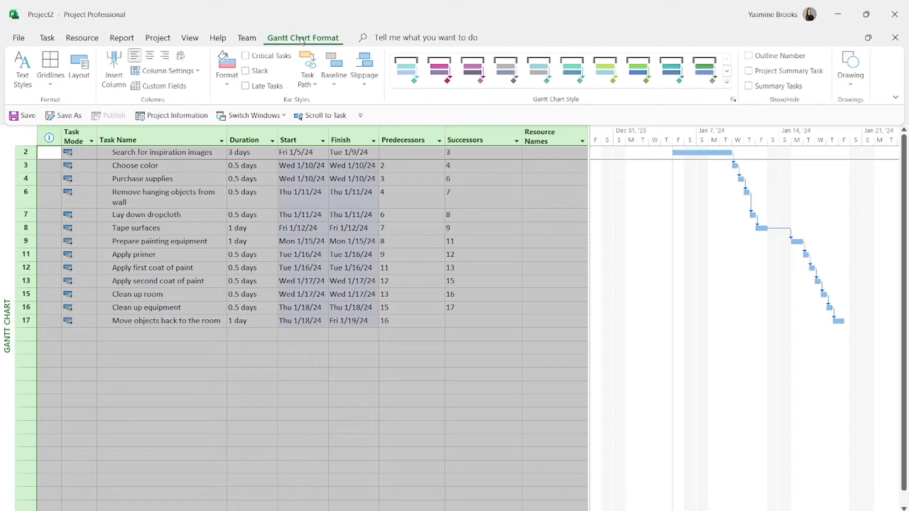
click(752, 86)
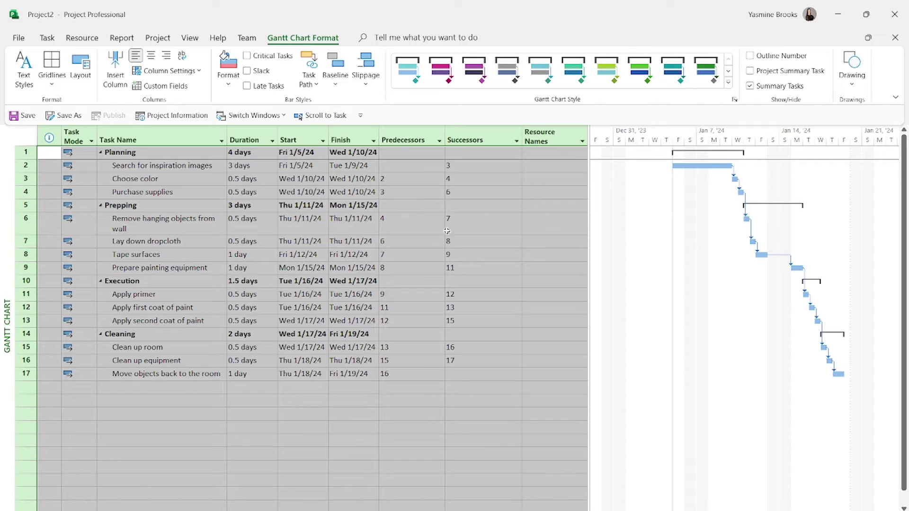
click(410, 414)
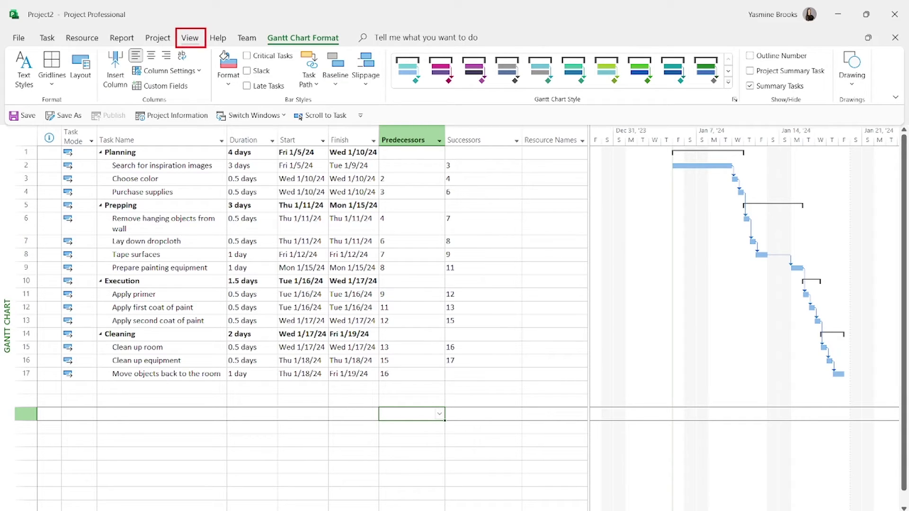
Collapse the outline to Level 1, check the summary tasks' predecessor and successor cells, and expand all subtasks again.
click(190, 38)
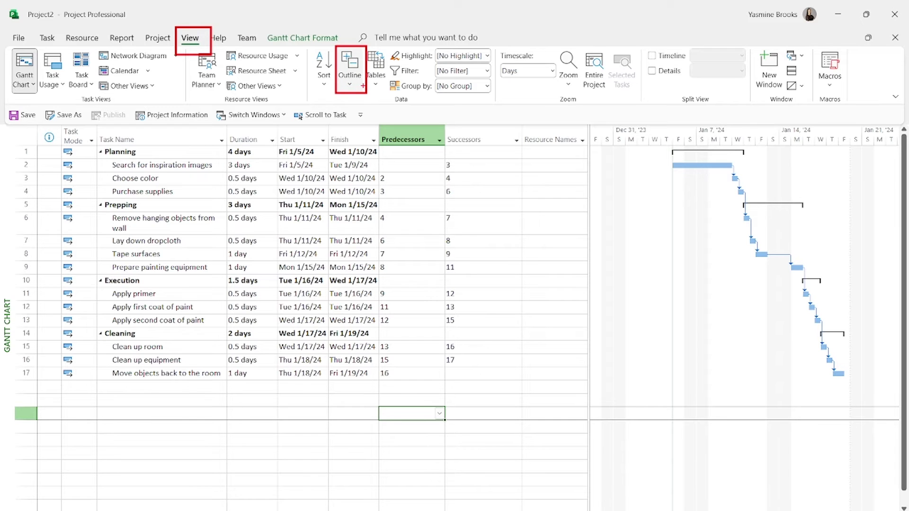
click(350, 85)
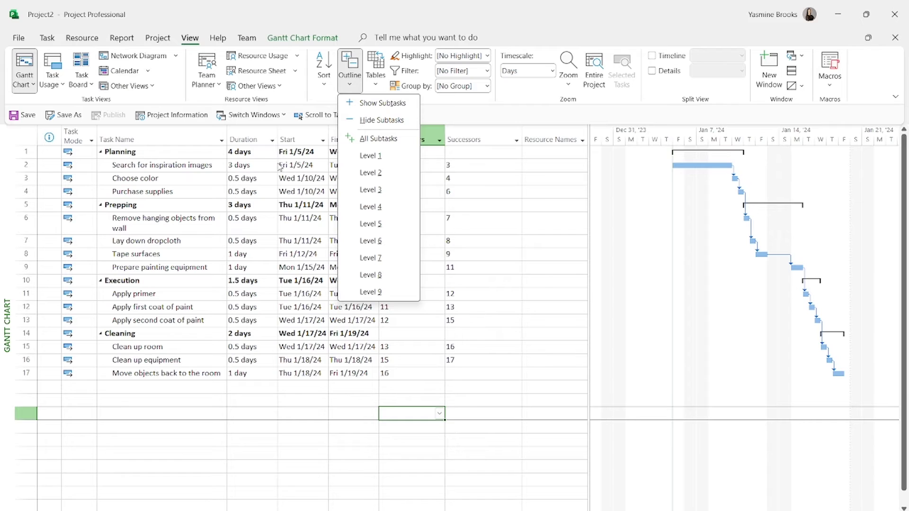
click(390, 156)
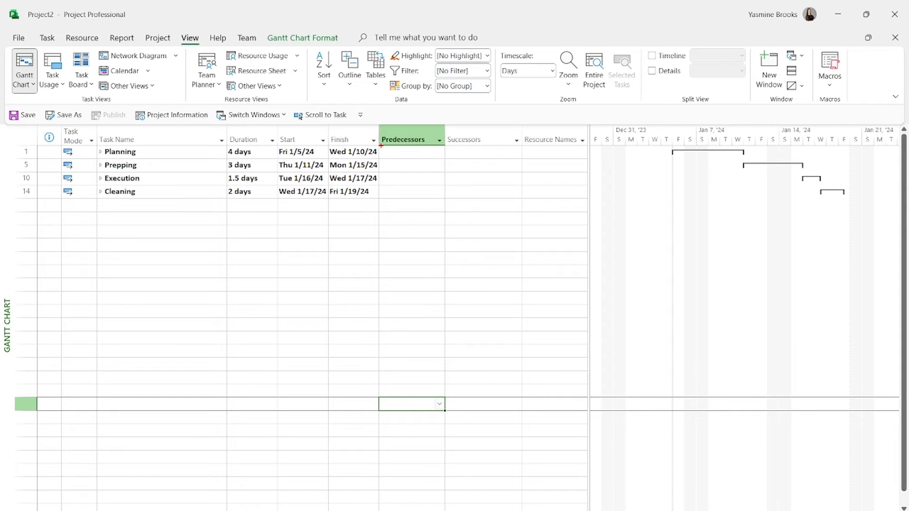
mouse_move(379, 145)
mouse_down()
mouse_move(402, 184)
mouse_move(520, 203)
mouse_up()
drag(528, 150, 578, 150)
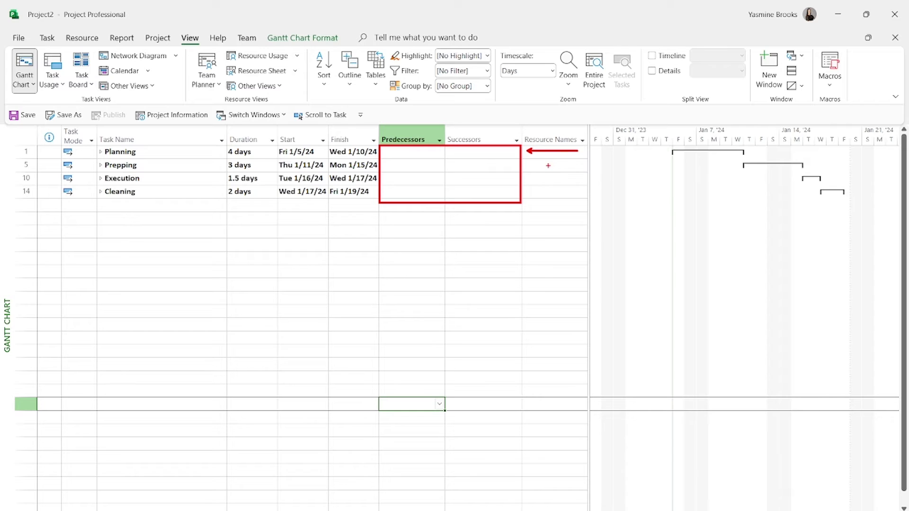
mouse_move(527, 168)
mouse_down()
mouse_move(574, 166)
mouse_move(568, 190)
mouse_move(581, 190)
mouse_up()
mouse_move(411, 162)
mouse_down()
mouse_move(442, 183)
mouse_move(514, 136)
mouse_up()
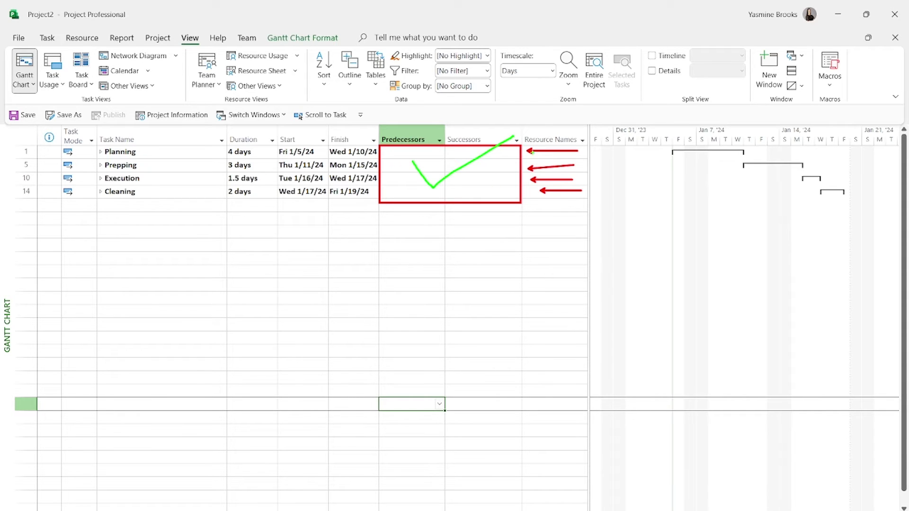
key(Escape)
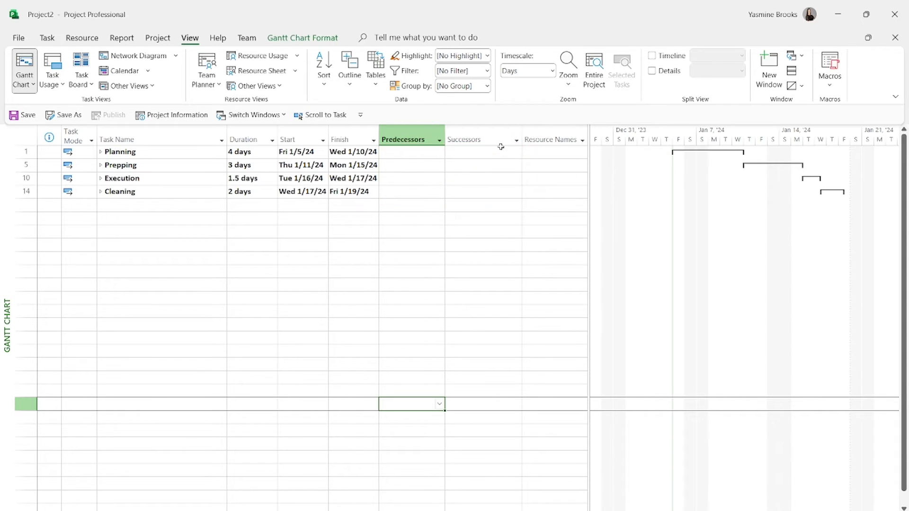
click(350, 83)
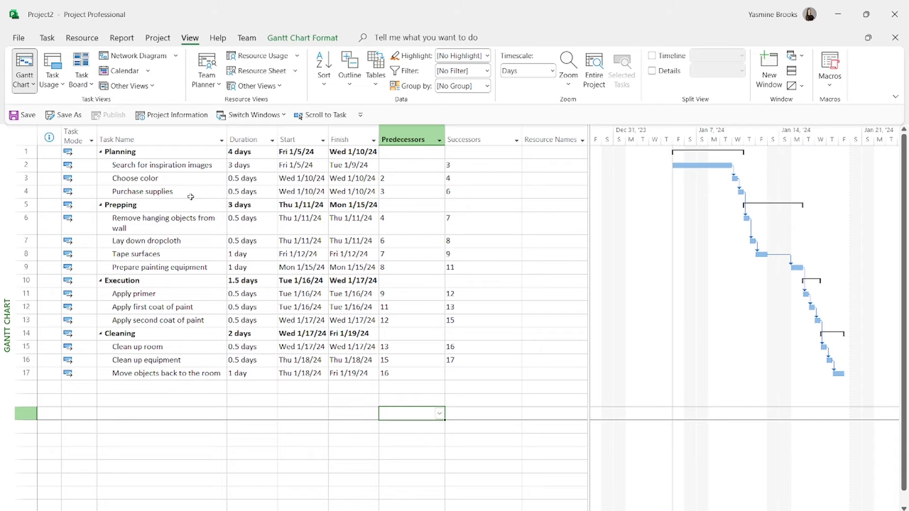
Hide the summary tasks to examine the subtasks' predecessors and successors, and show the summary tasks again.
click(305, 39)
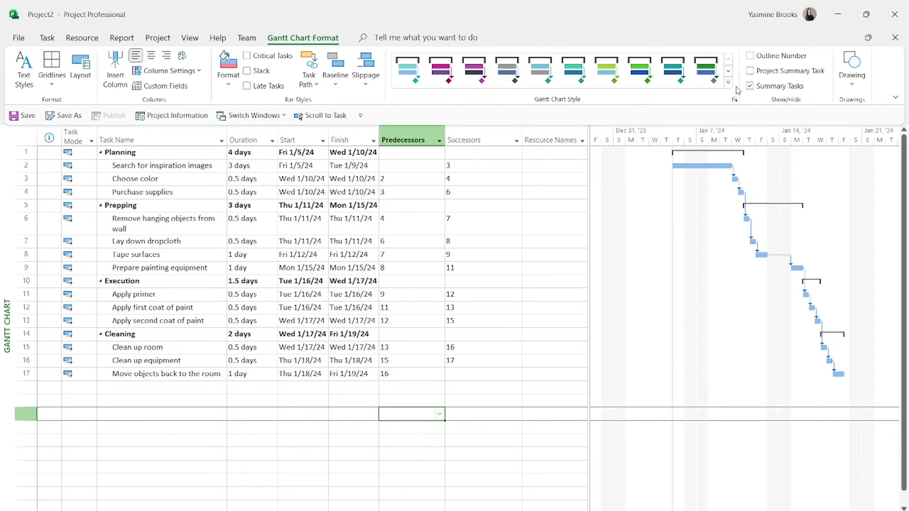
click(750, 87)
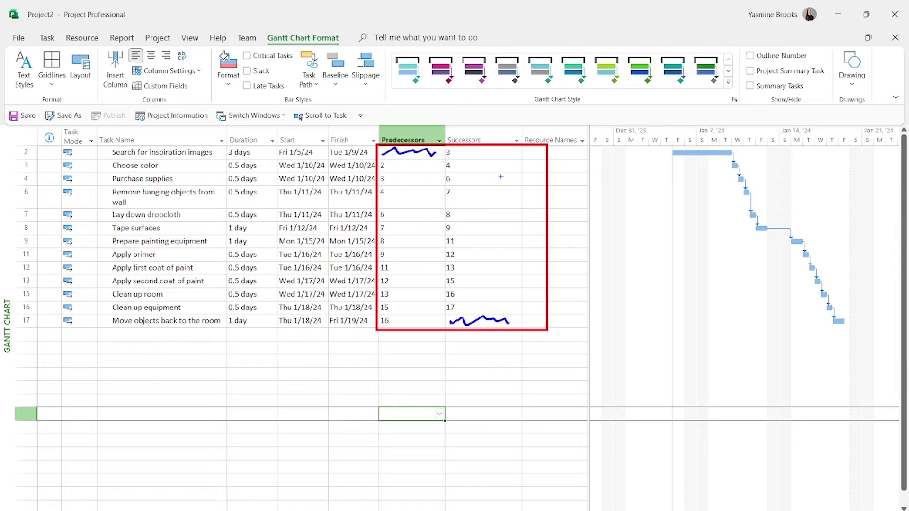
click(750, 87)
click(750, 86)
click(750, 86)
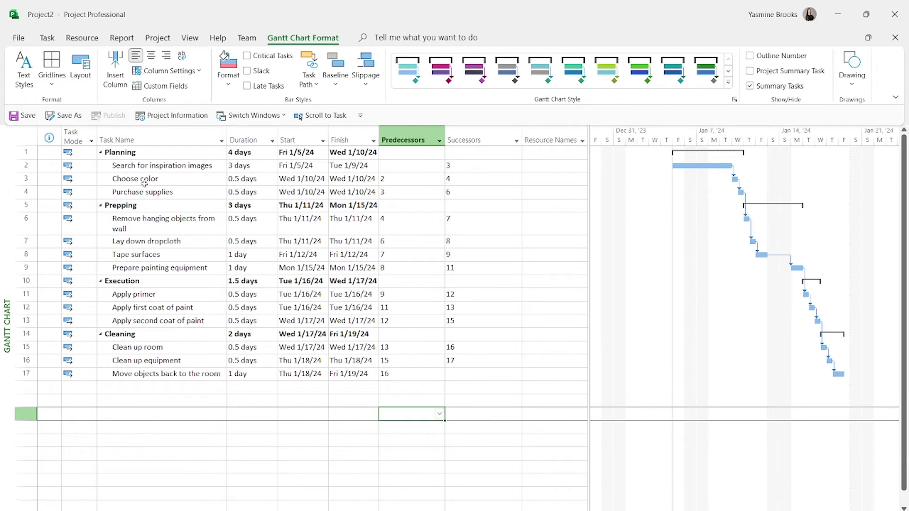
Insert a task named Planning Phase Complete above the Prepping summary task, at the end of the Planning phase.
click(25, 205)
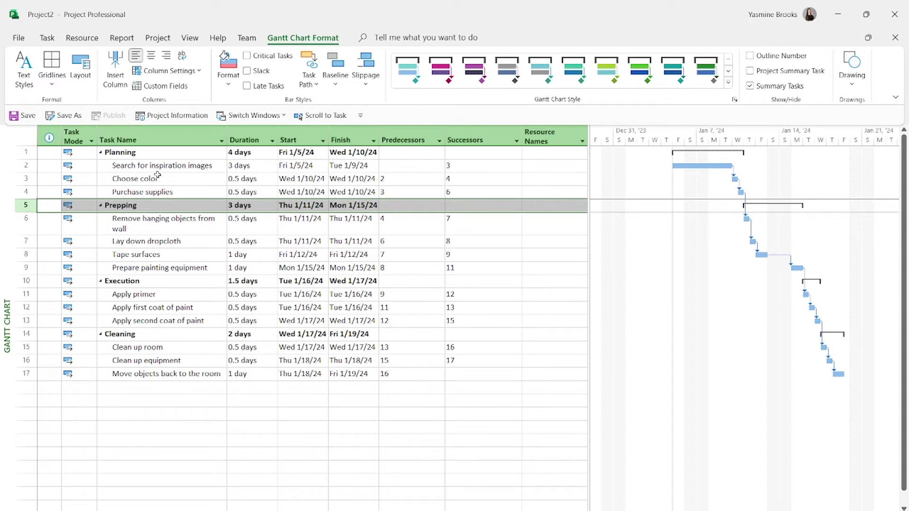
right_click(27, 206)
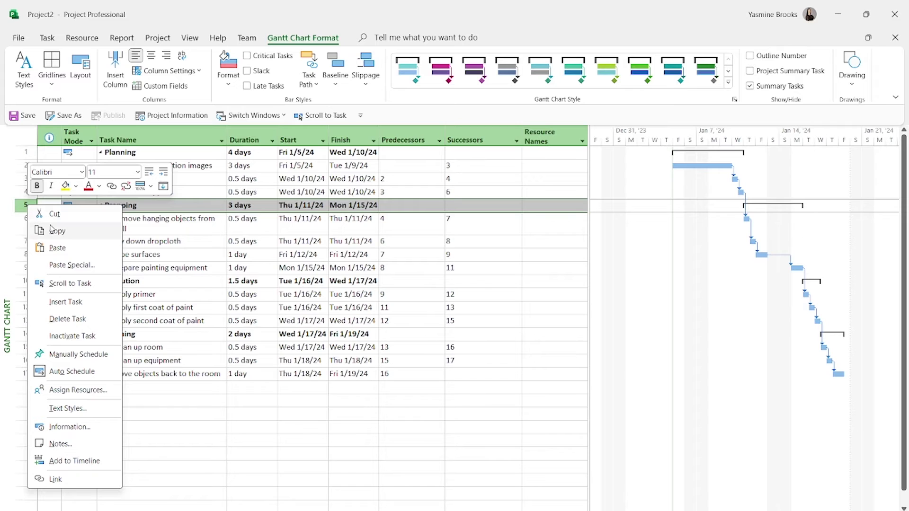
click(77, 306)
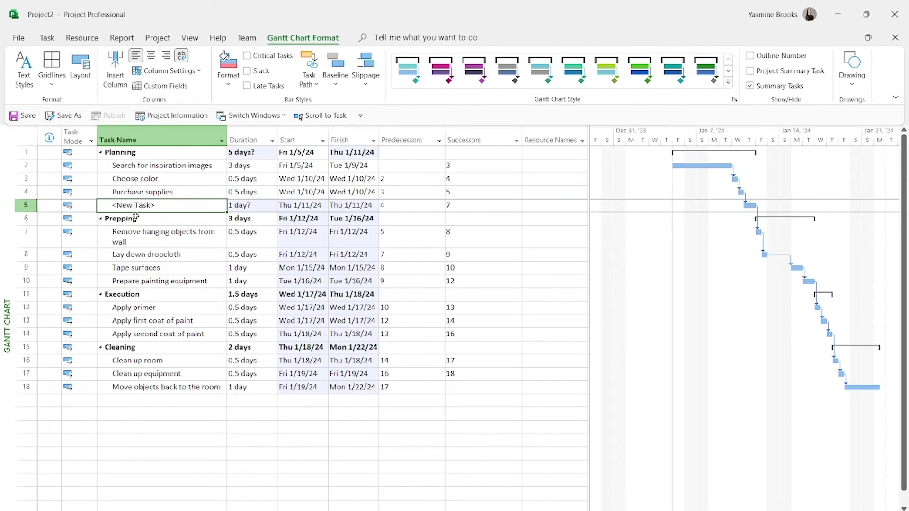
click(149, 205)
triple_click(160, 205)
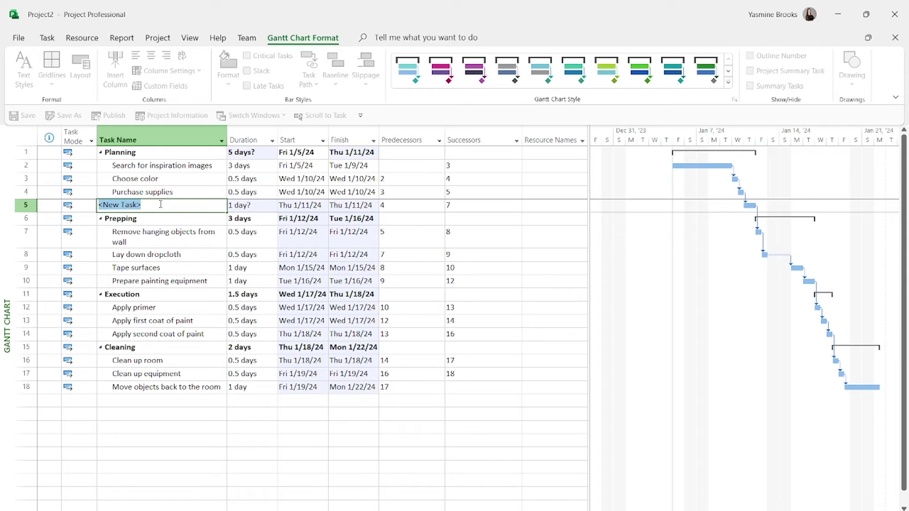
text(Planning Phase Complete)
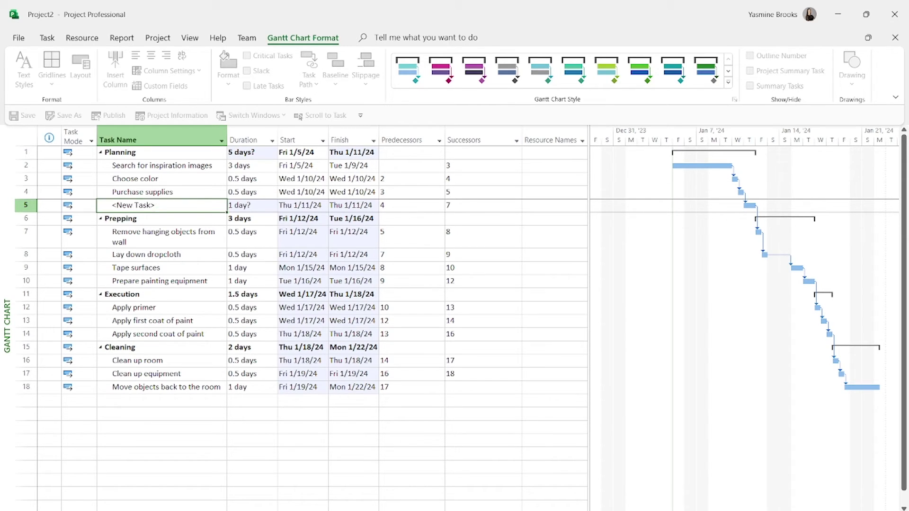
key(Return)
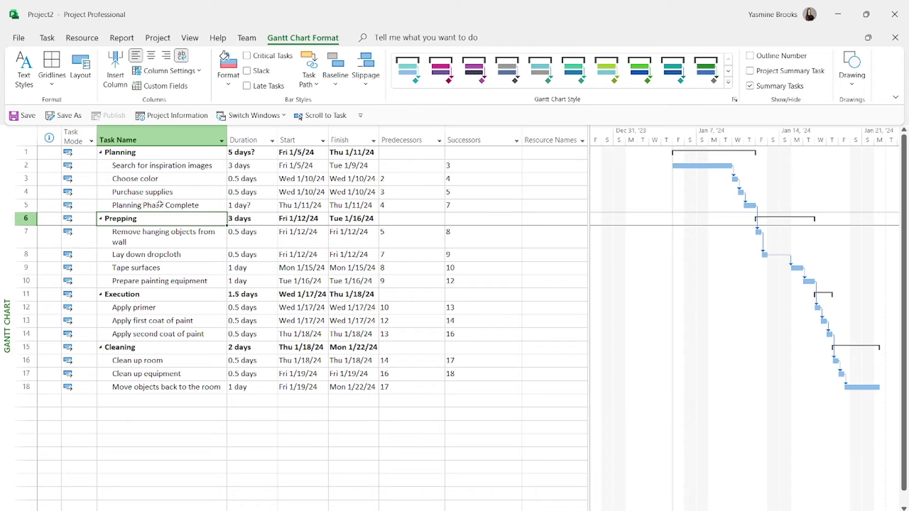
Make Planning Phase Complete a milestone by setting its duration to 0 days.
click(255, 206)
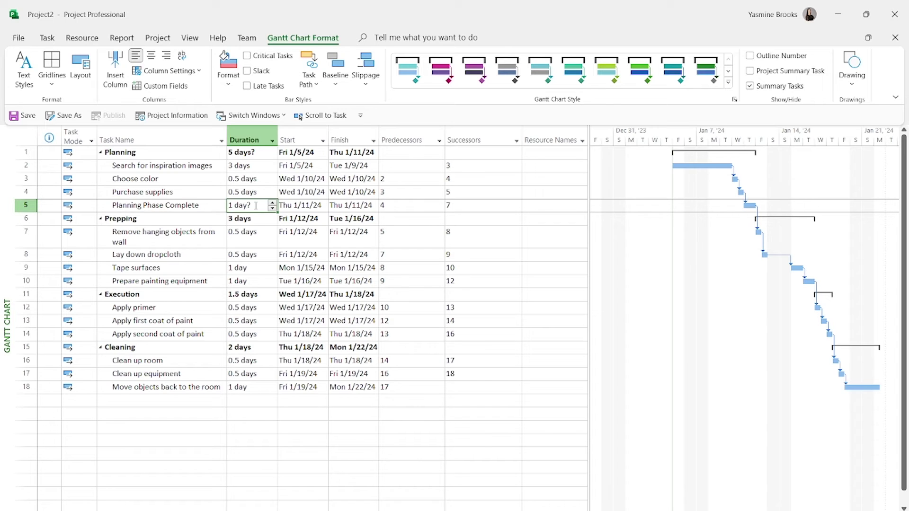
text(0)
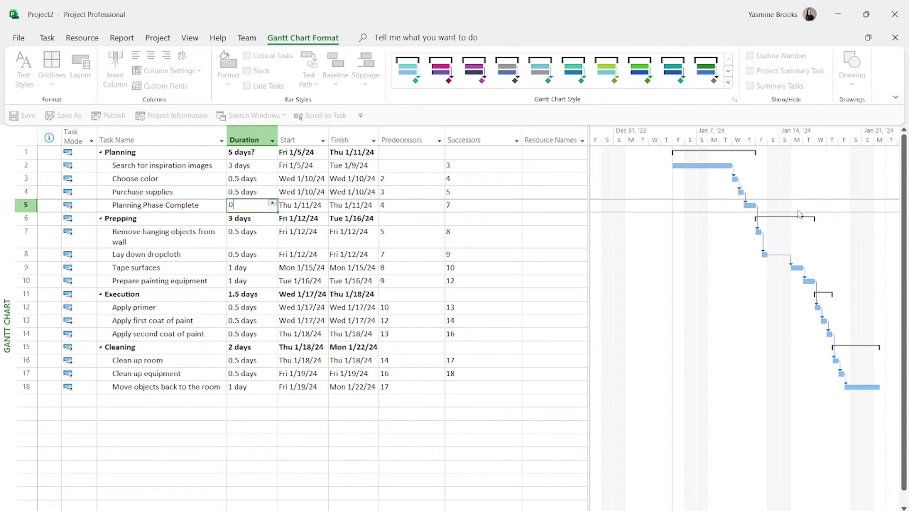
key(Return)
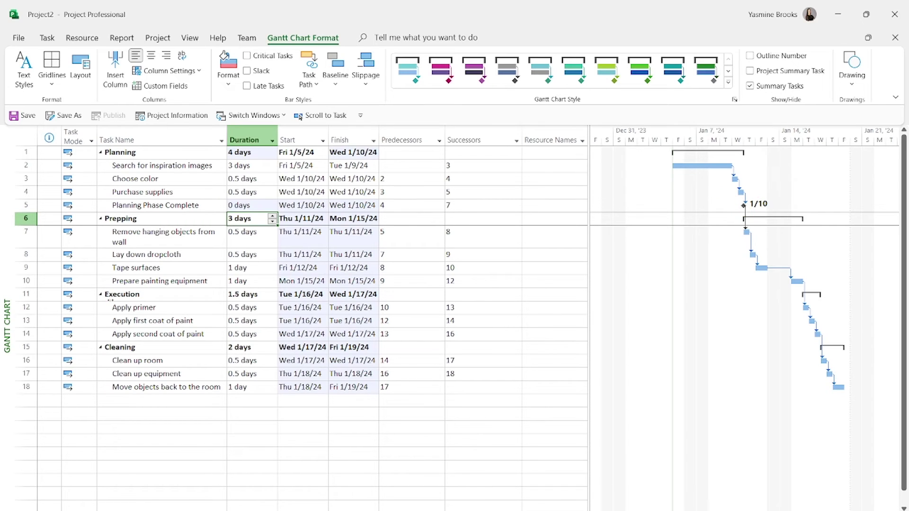
Insert a task named Prepping Phase Complete above the Execution summary task, at the end of the Prepping phase.
click(26, 294)
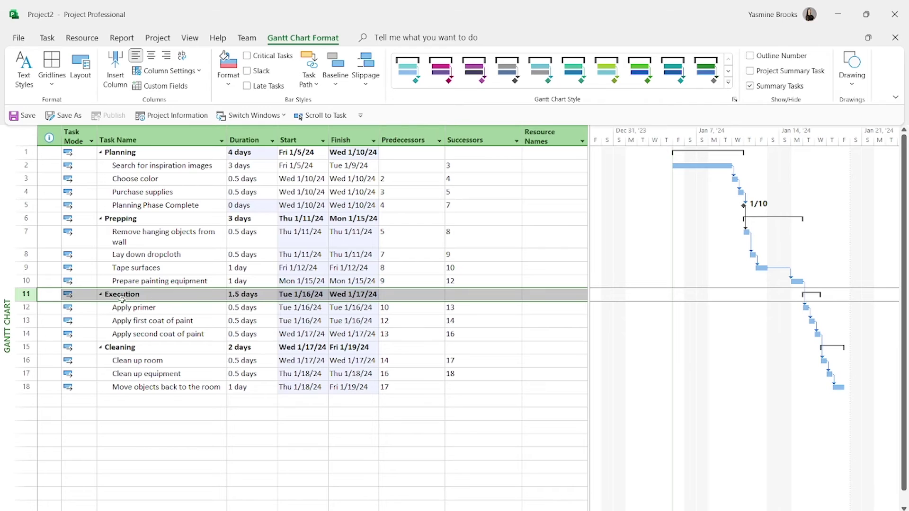
right_click(25, 295)
click(77, 109)
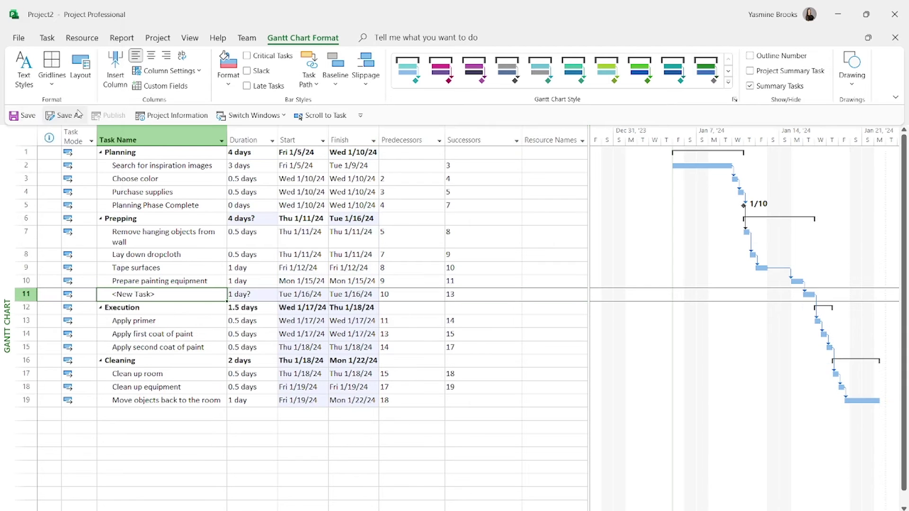
click(148, 294)
key(ctrl+a)
text(Prepp)
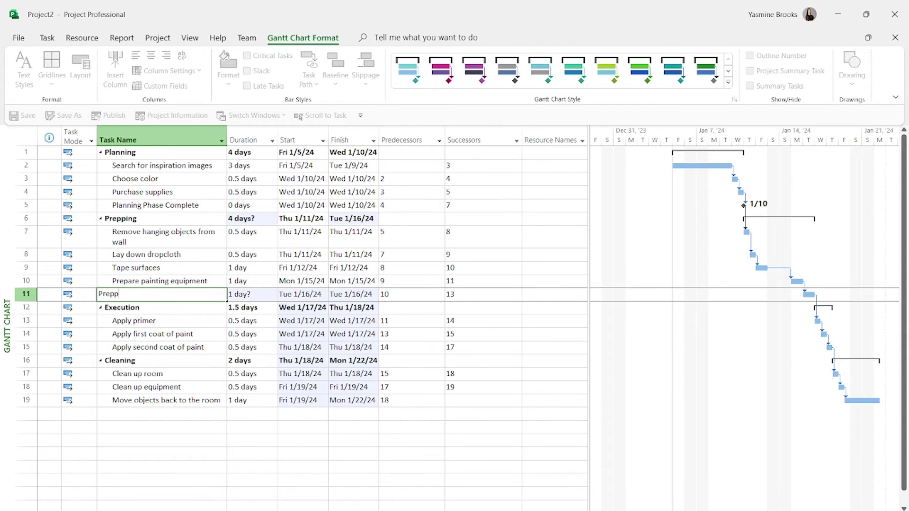
text(ing Phase Complete)
key(Return)
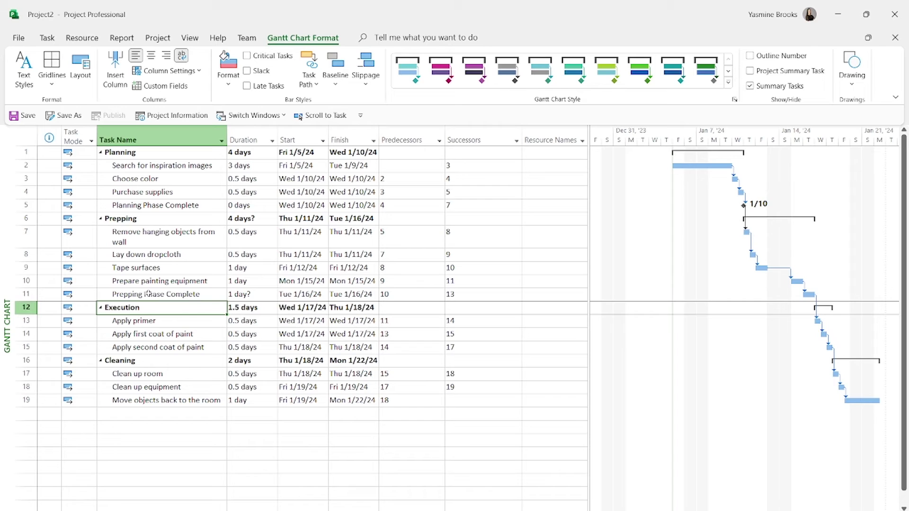
Make Prepping Phase Complete a milestone by setting its duration to 0 days.
click(251, 294)
text(0)
key(Return)
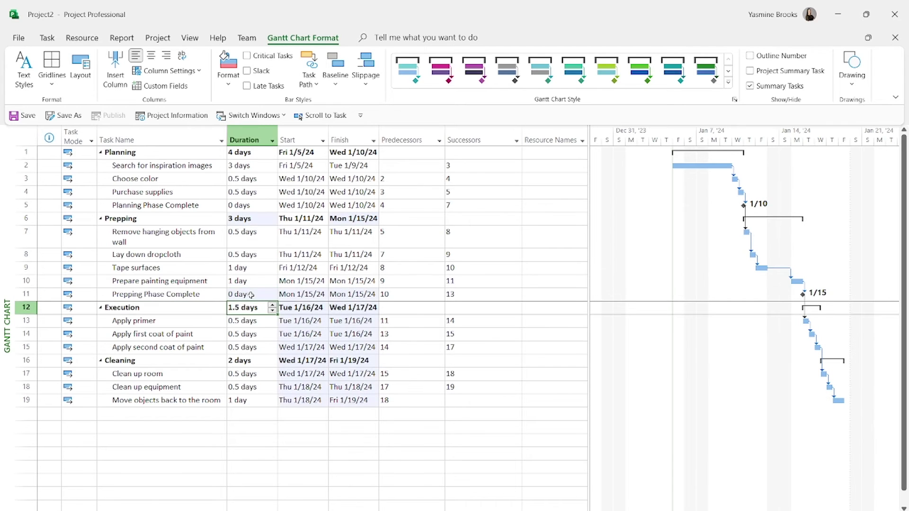
Insert a task named Execution Complete above the Cleaning summary task, at the end of the Execution phase.
click(31, 362)
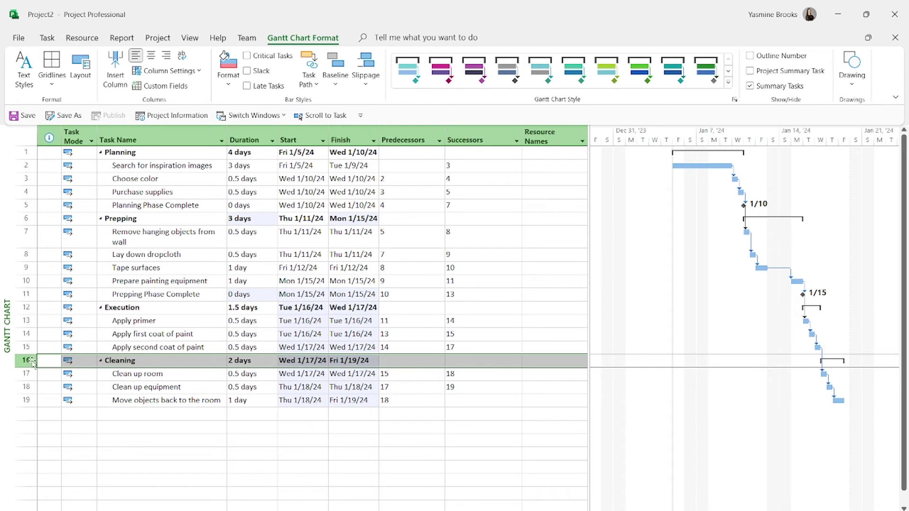
right_click(33, 363)
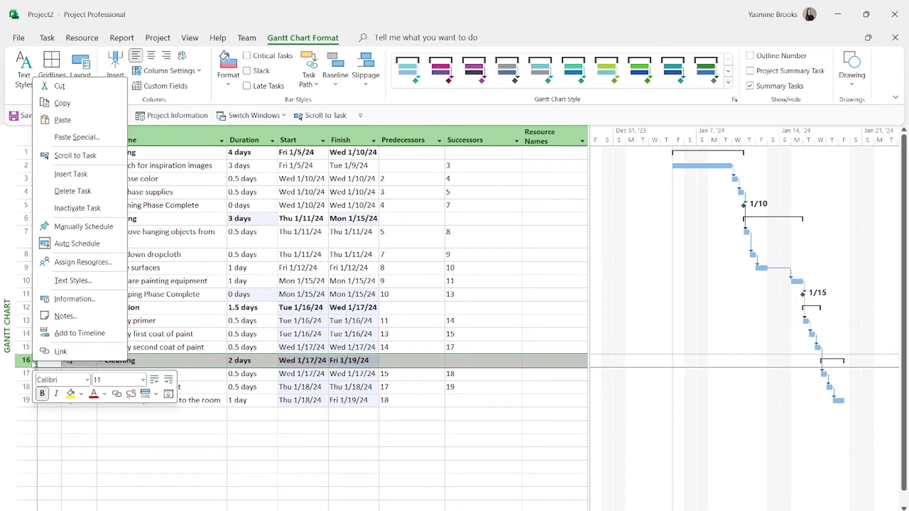
click(81, 177)
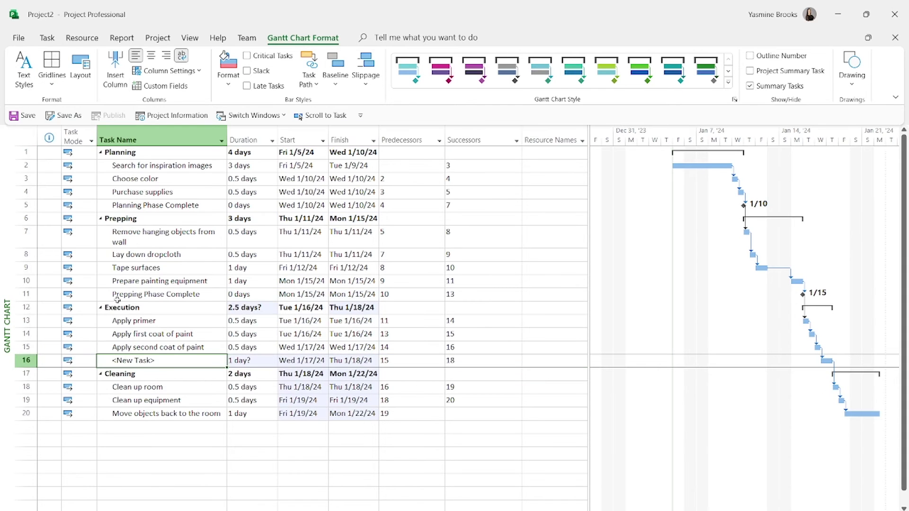
click(153, 362)
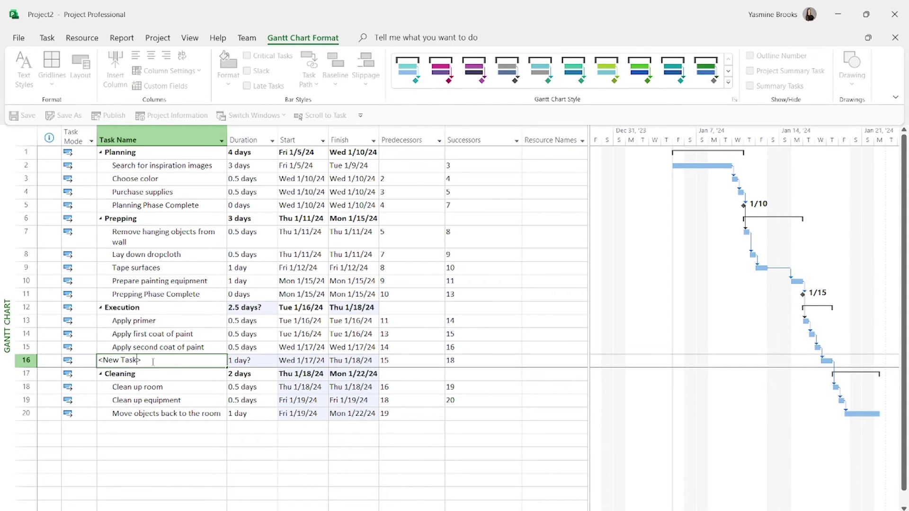
text(Execution C)
text(omplete)
Make Execution Complete a milestone by setting its duration to 0 days.
click(259, 361)
text(0)
key(Return)
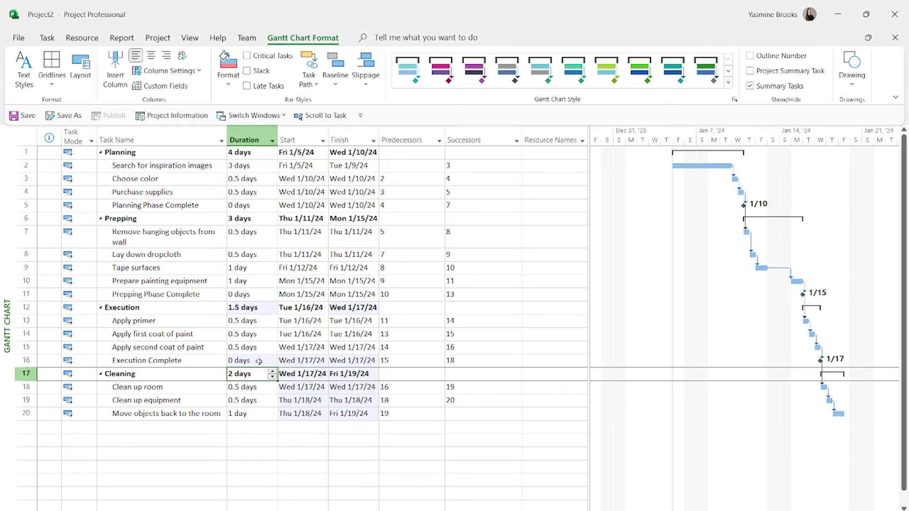
Add a Project Complete milestone with a duration of 0 days in the first empty row below Move objects back to the room.
click(120, 426)
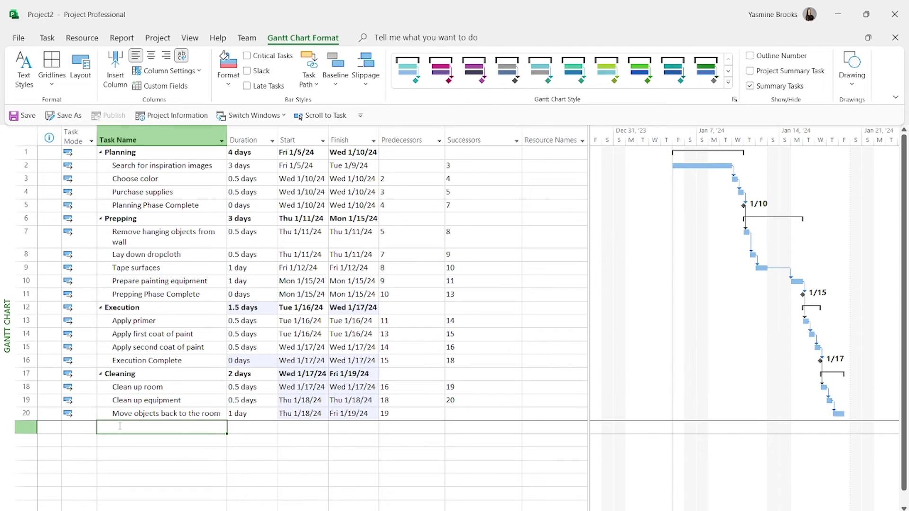
text(Proje)
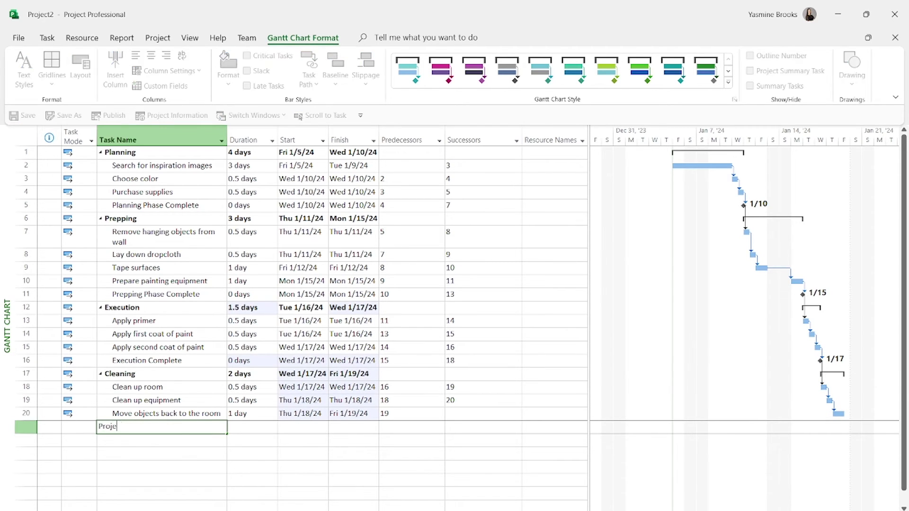
text(ct Complete)
click(254, 425)
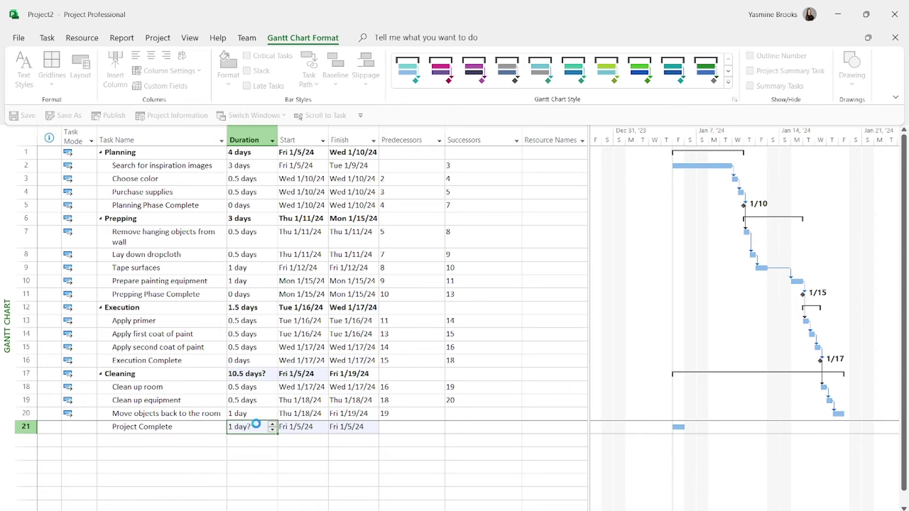
text(0)
key(Return)
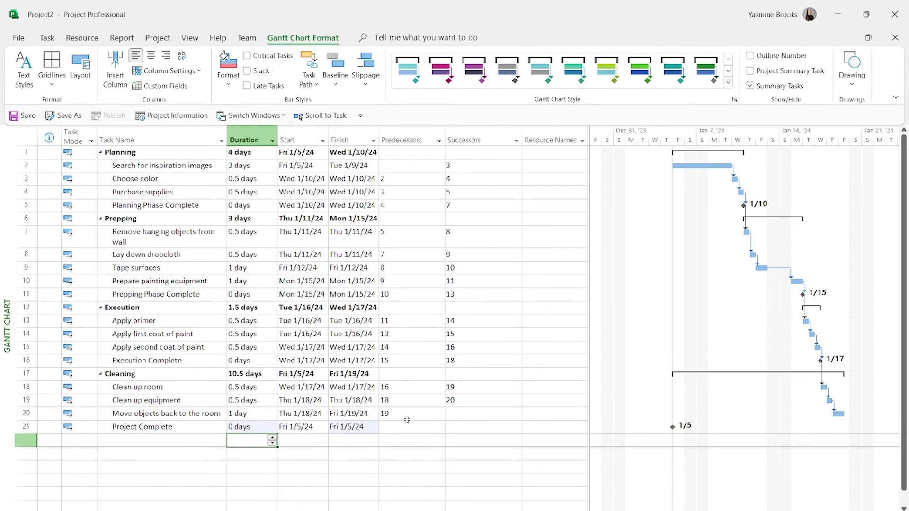
Link Move objects back to the room to the Project Complete milestone as its predecessor.
click(26, 415)
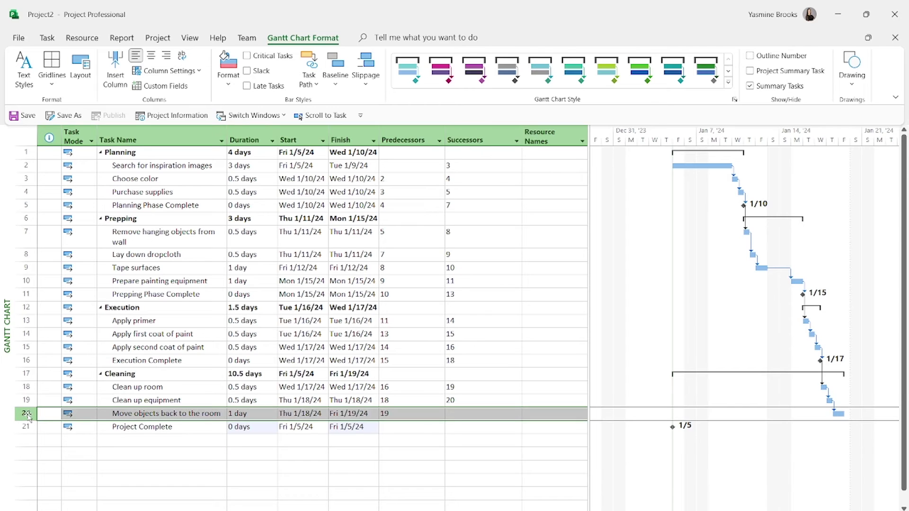
drag(27, 417, 26, 426)
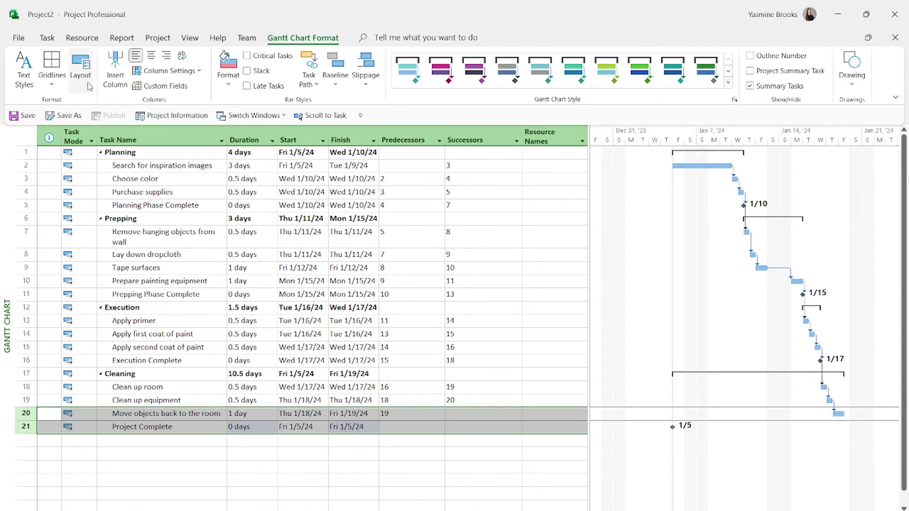
click(47, 38)
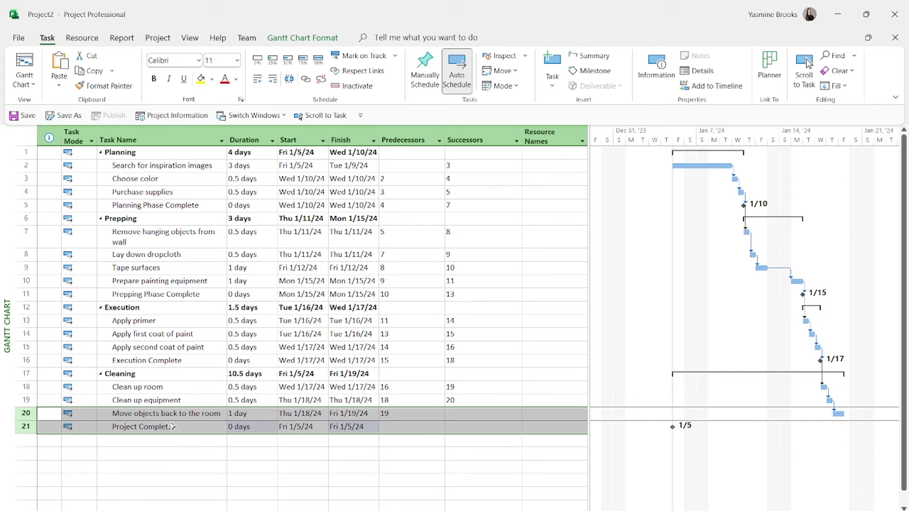
click(305, 78)
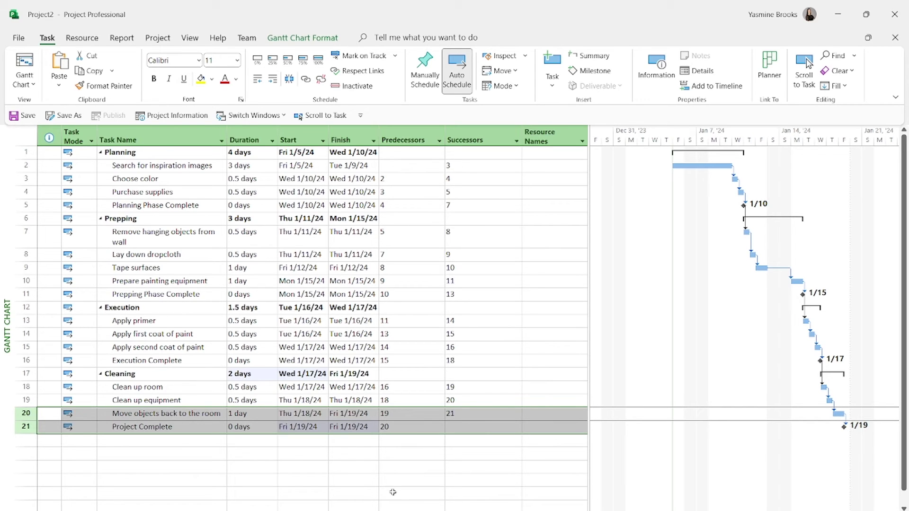
click(265, 465)
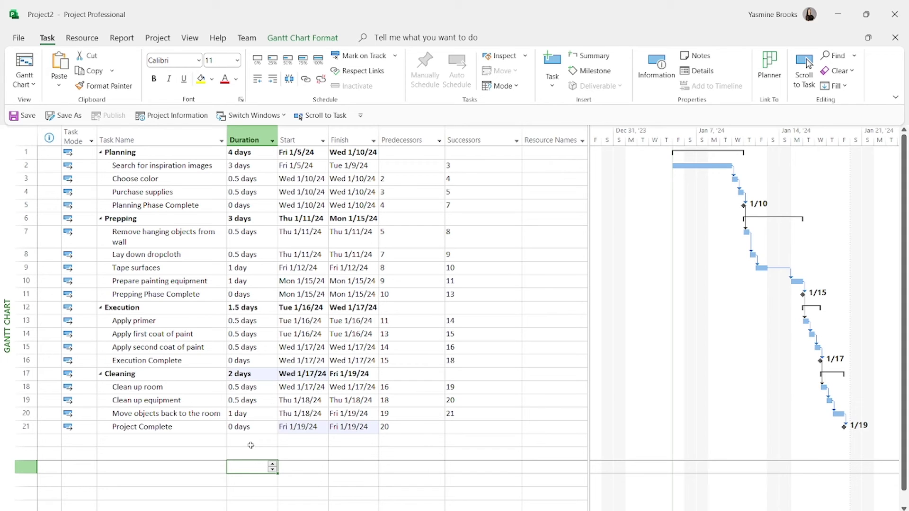
Show the project summary task above the task list and rename it Painting Room Plan.
click(300, 38)
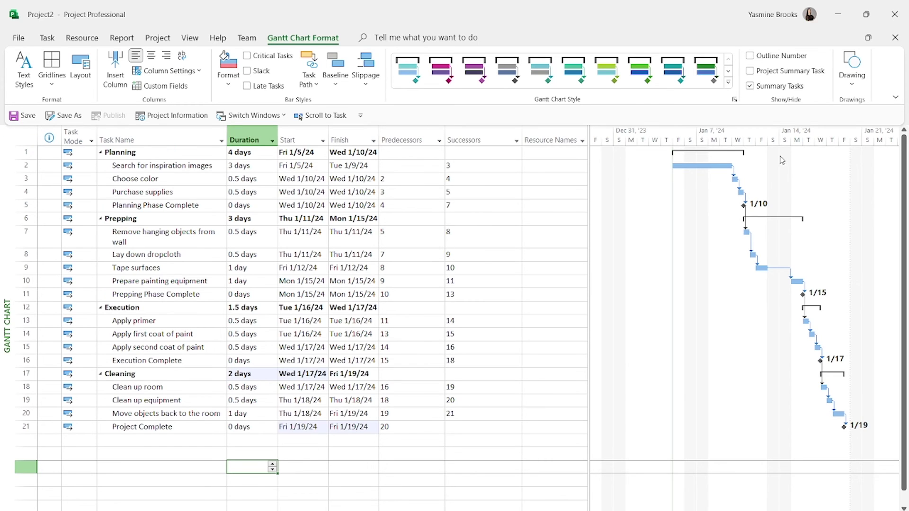
click(751, 71)
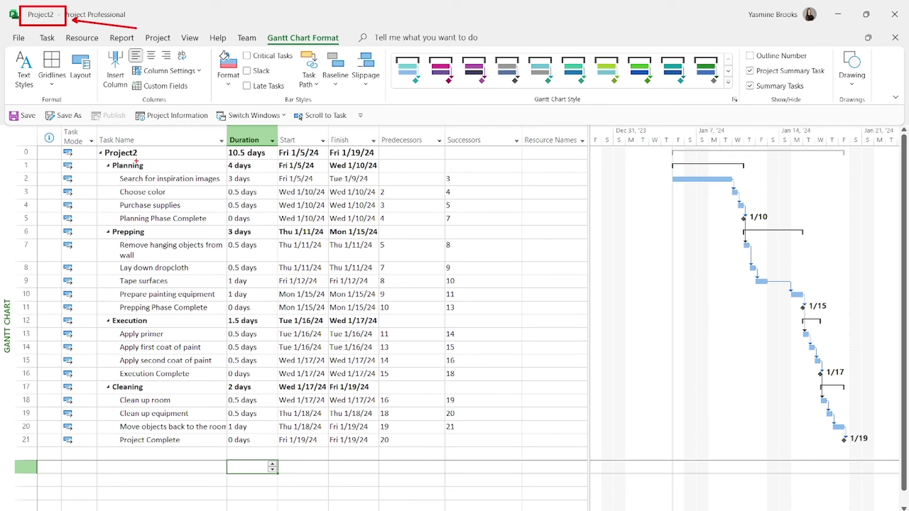
click(145, 152)
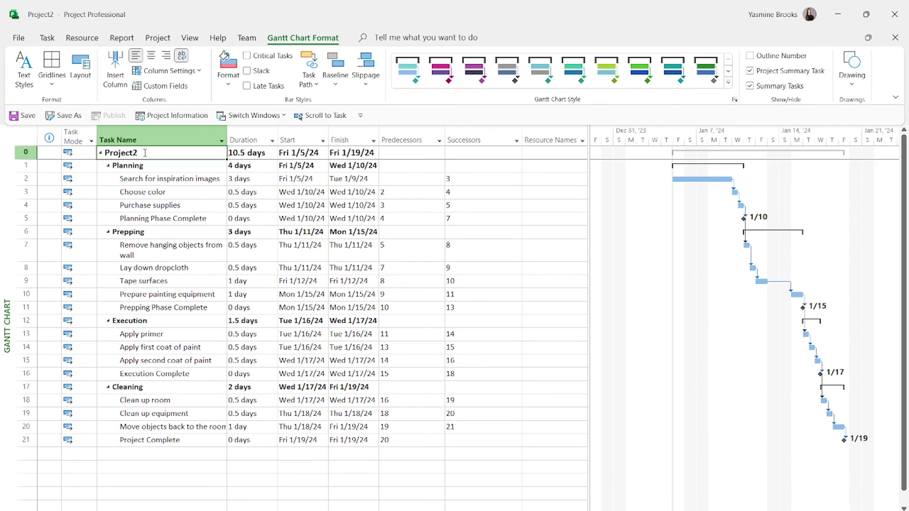
text(Painting Room Plan)
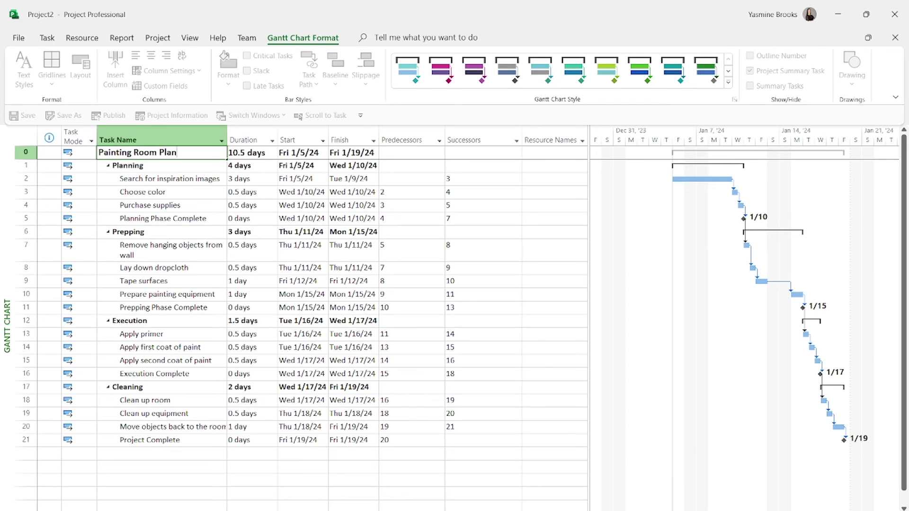
key(Return)
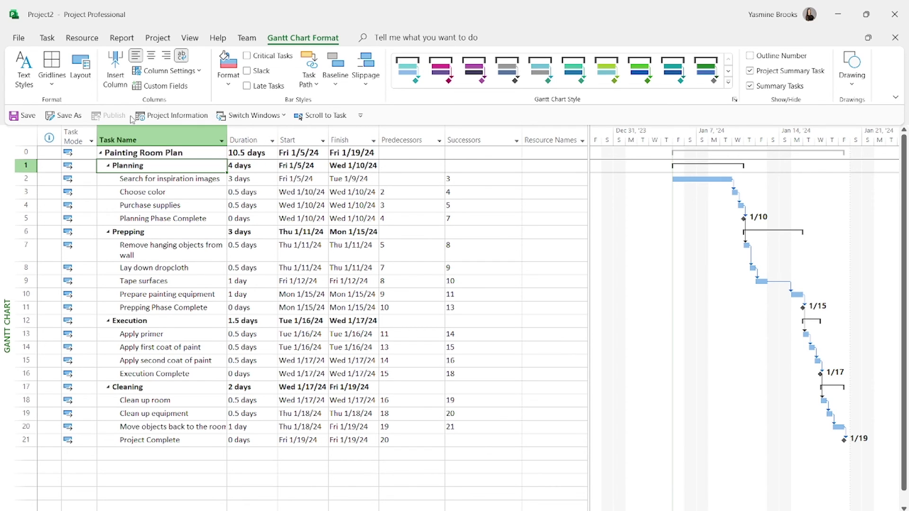
Copy the full name text of the project summary task.
click(194, 152)
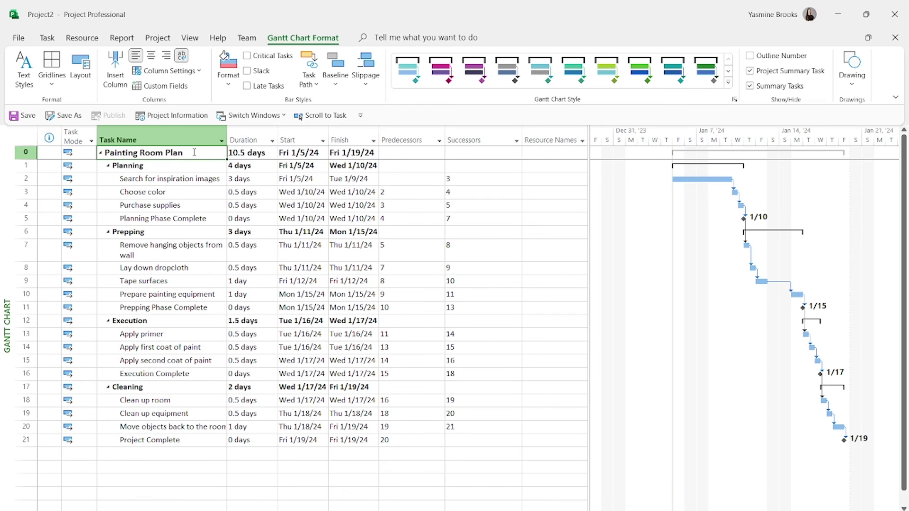
click(194, 152)
triple_click(194, 152)
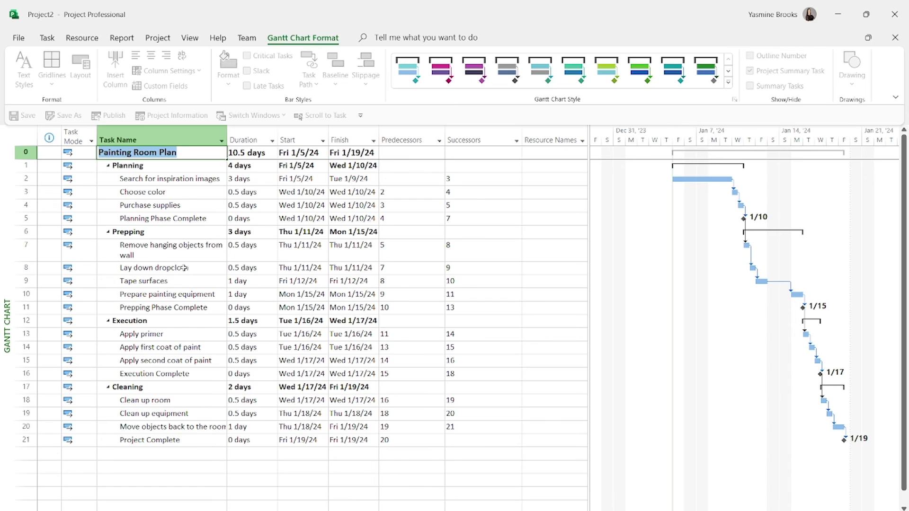
click(210, 477)
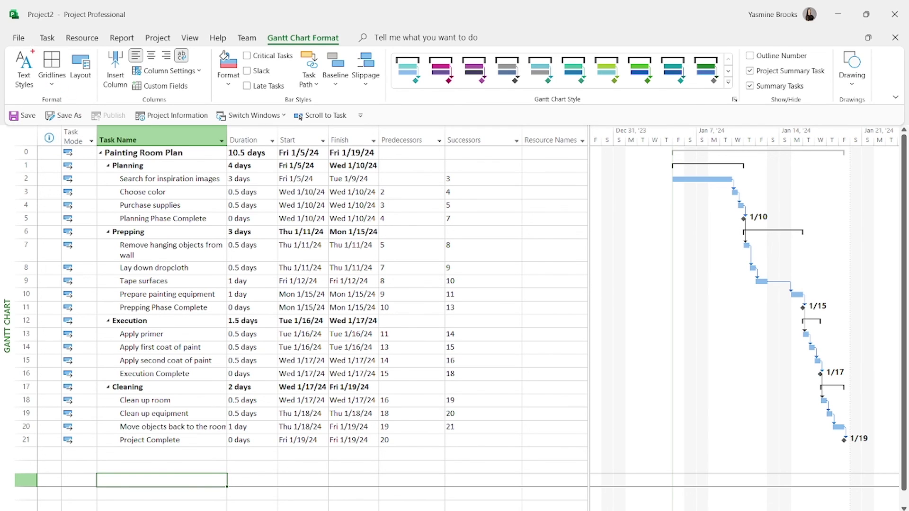
Prepare to save a copy of the project named Painting Room Plan in the YouTube Demo Files folder in Documents.
click(19, 37)
click(46, 195)
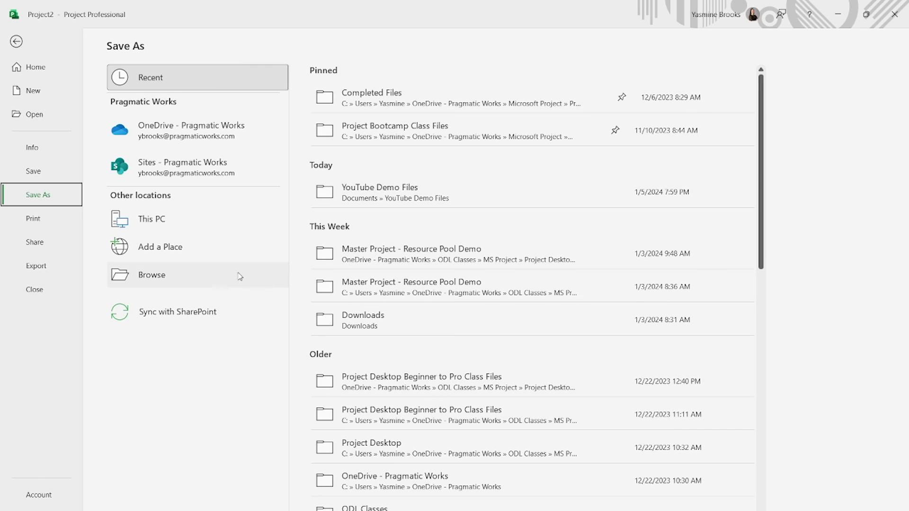
click(151, 276)
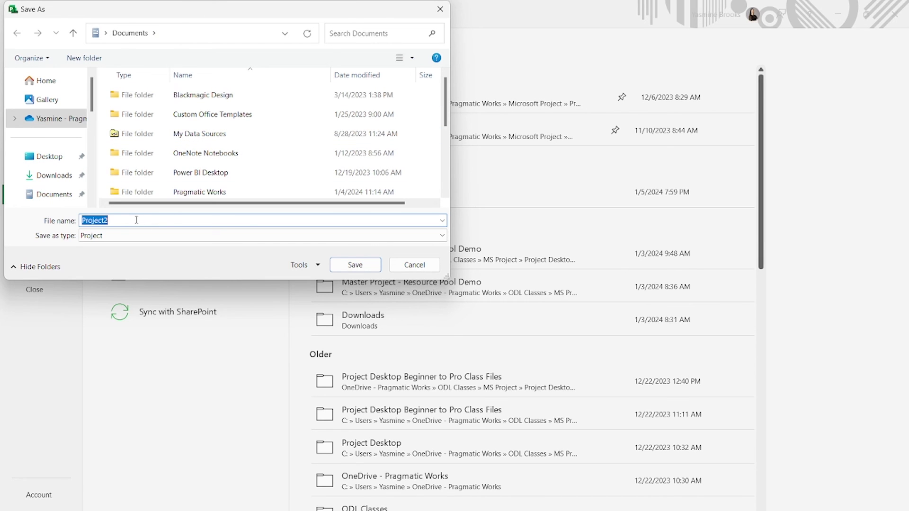
text(Painting Room Plan)
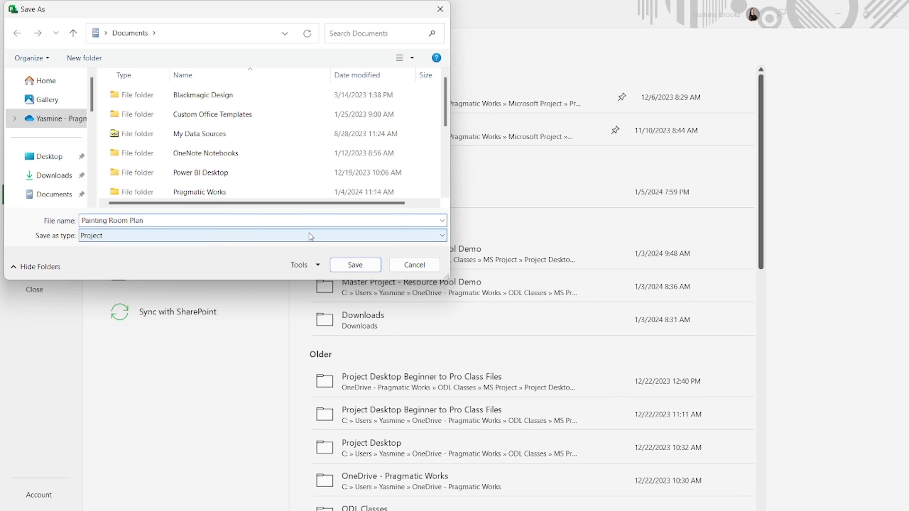
scroll(246, 111, down, 3)
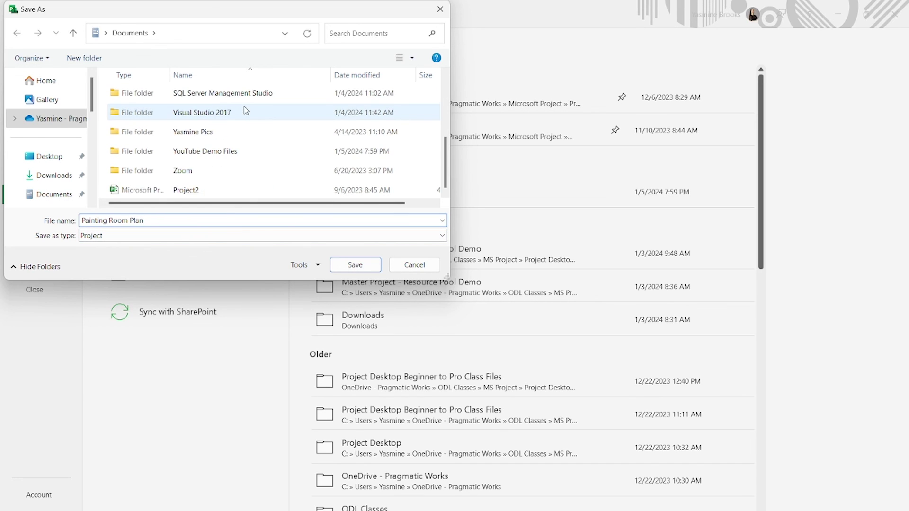
double_click(194, 151)
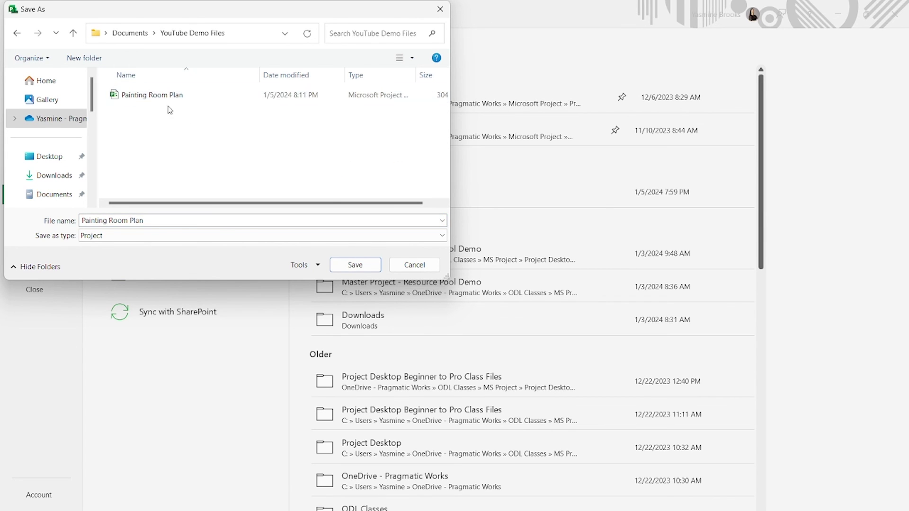
Try to save the project over the existing Painting Room Plan file.
click(362, 268)
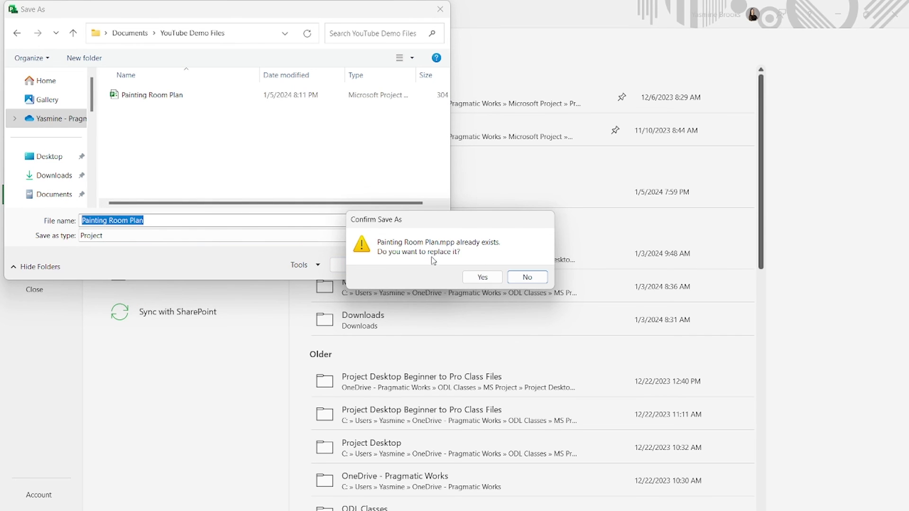
click(483, 277)
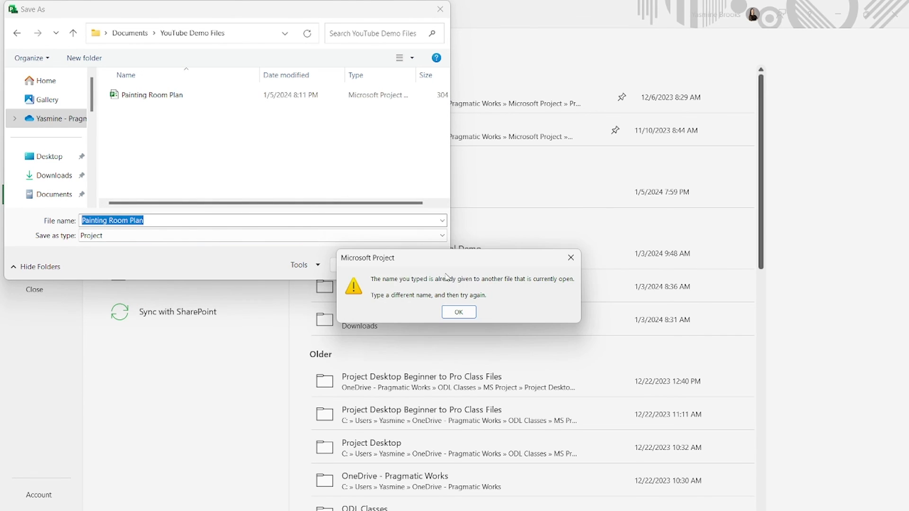
click(460, 311)
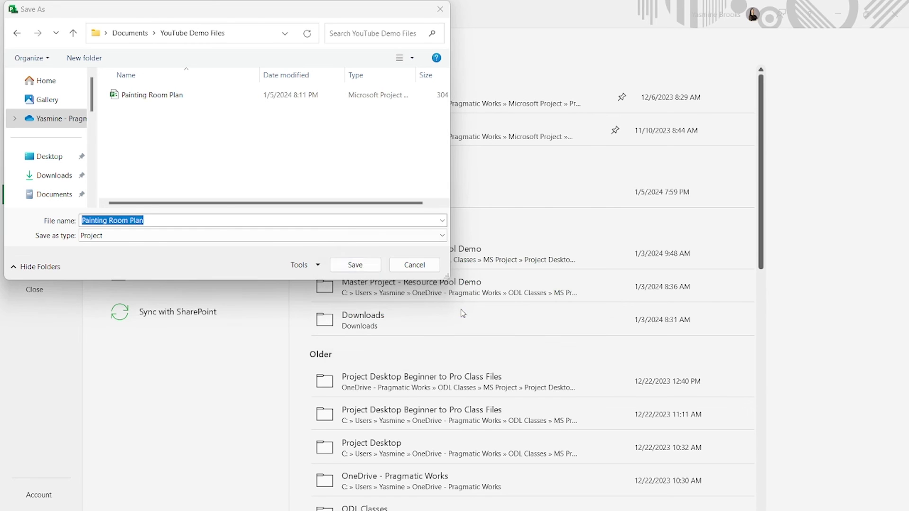
Return to the Project2 save dialog and save the project in the YouTube Demo Files folder.
mouse_move(677, 510)
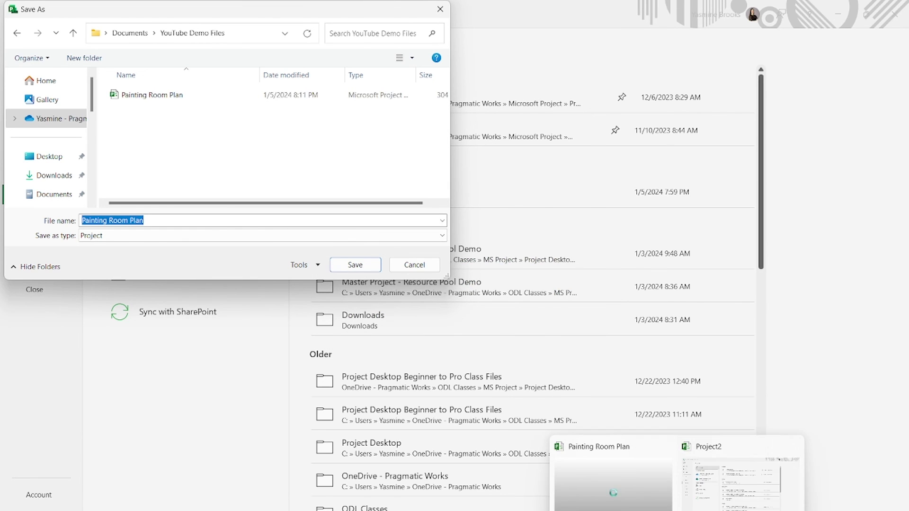
click(712, 500)
click(185, 223)
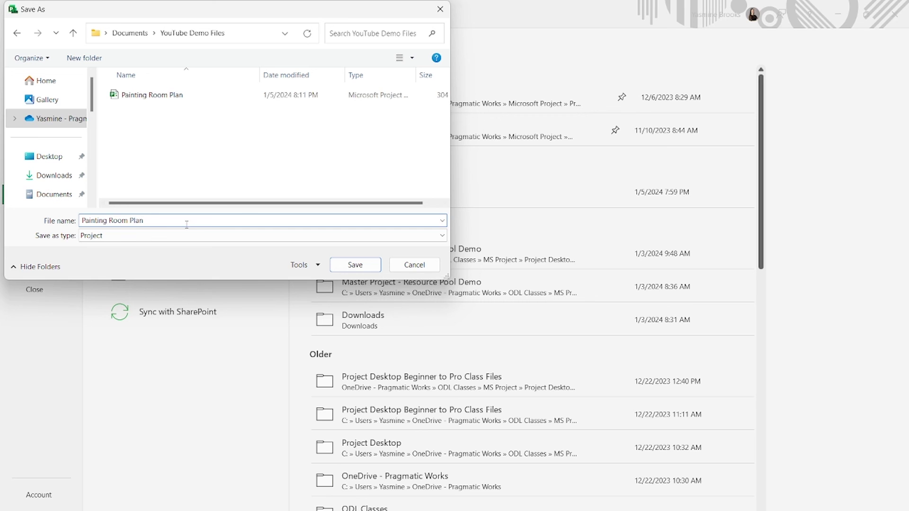
click(366, 269)
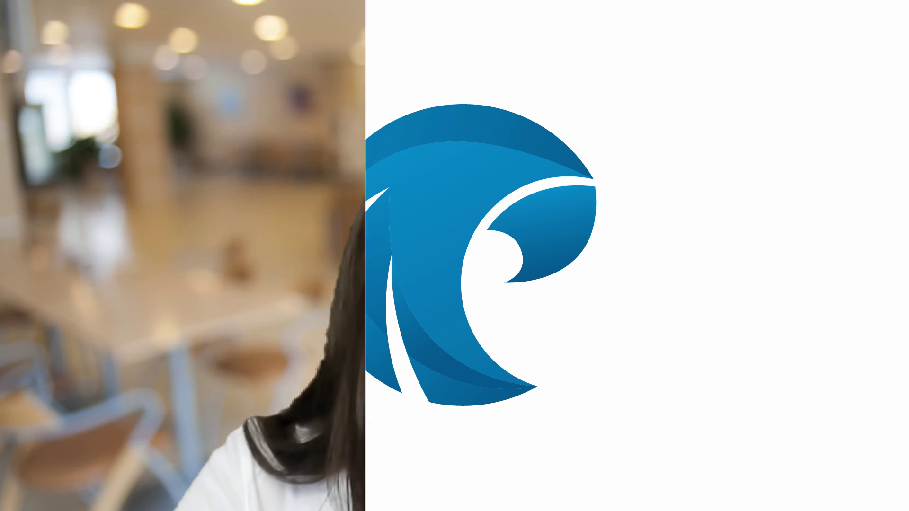